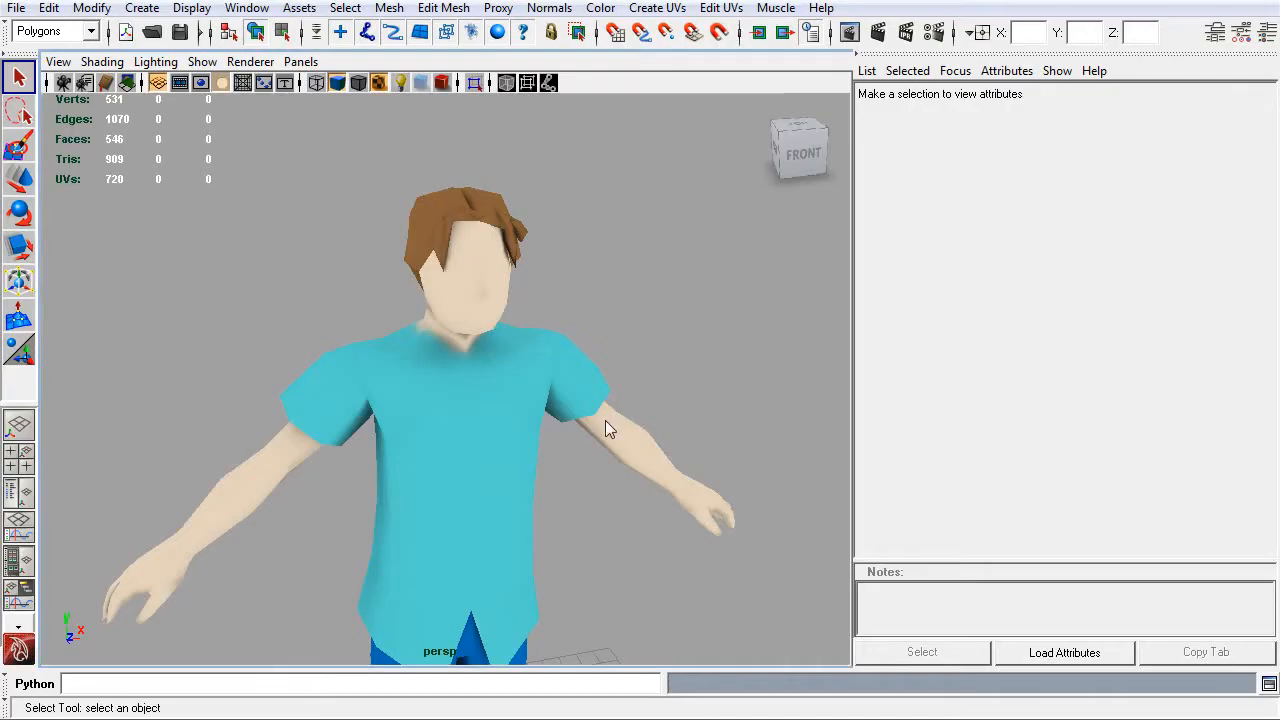
Step: Set the perspective viewport lighting to Use No Lights and view the textured character from an angle
drag(605, 420, 640, 397)
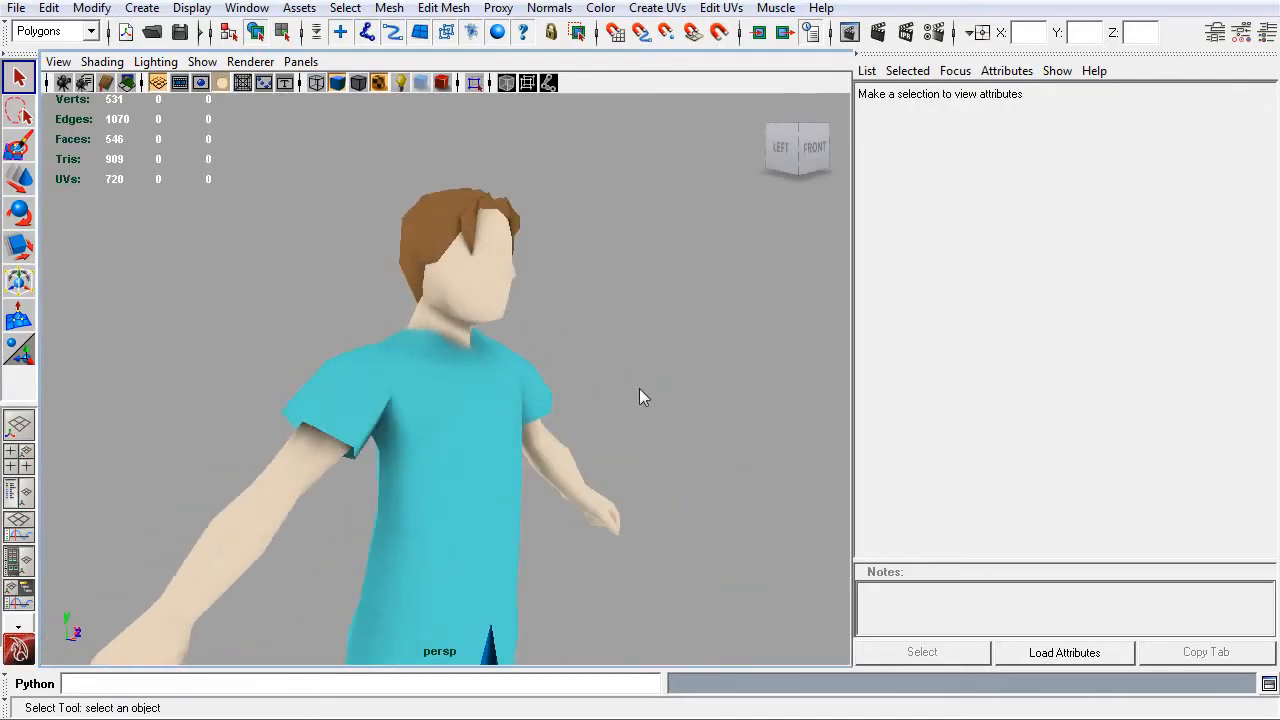
click(156, 62)
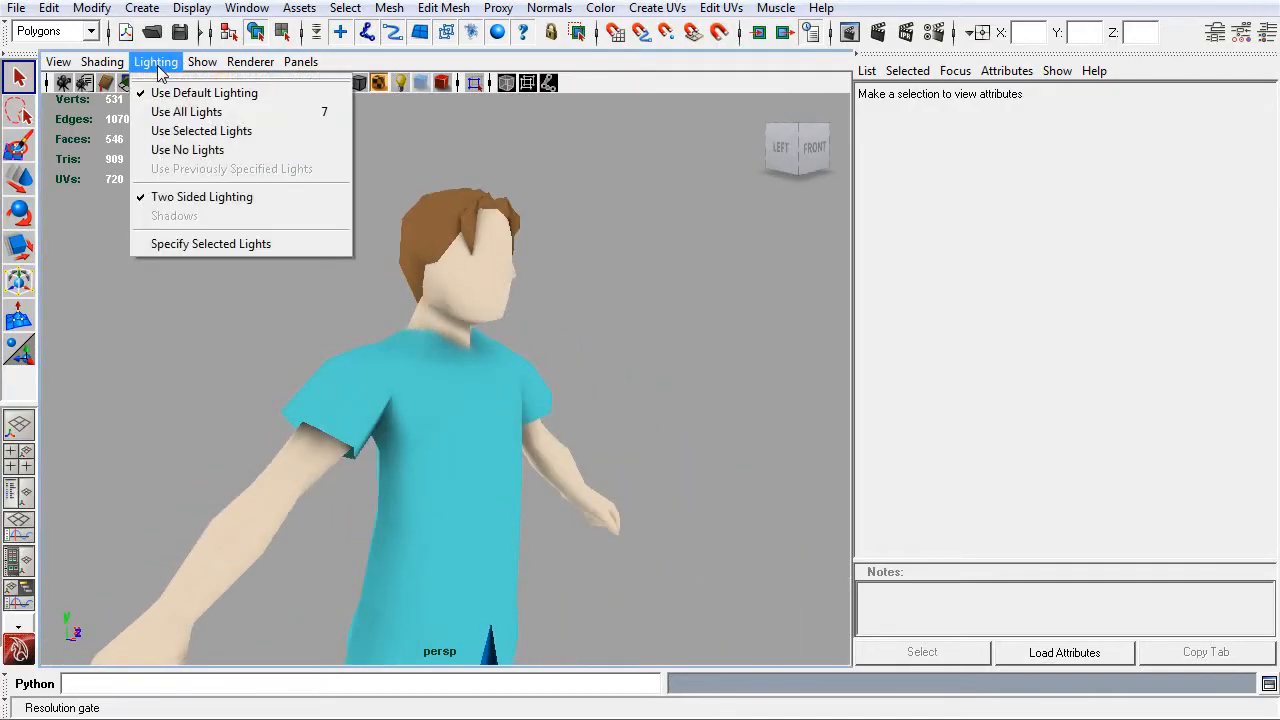
click(222, 150)
drag(594, 366, 613, 343)
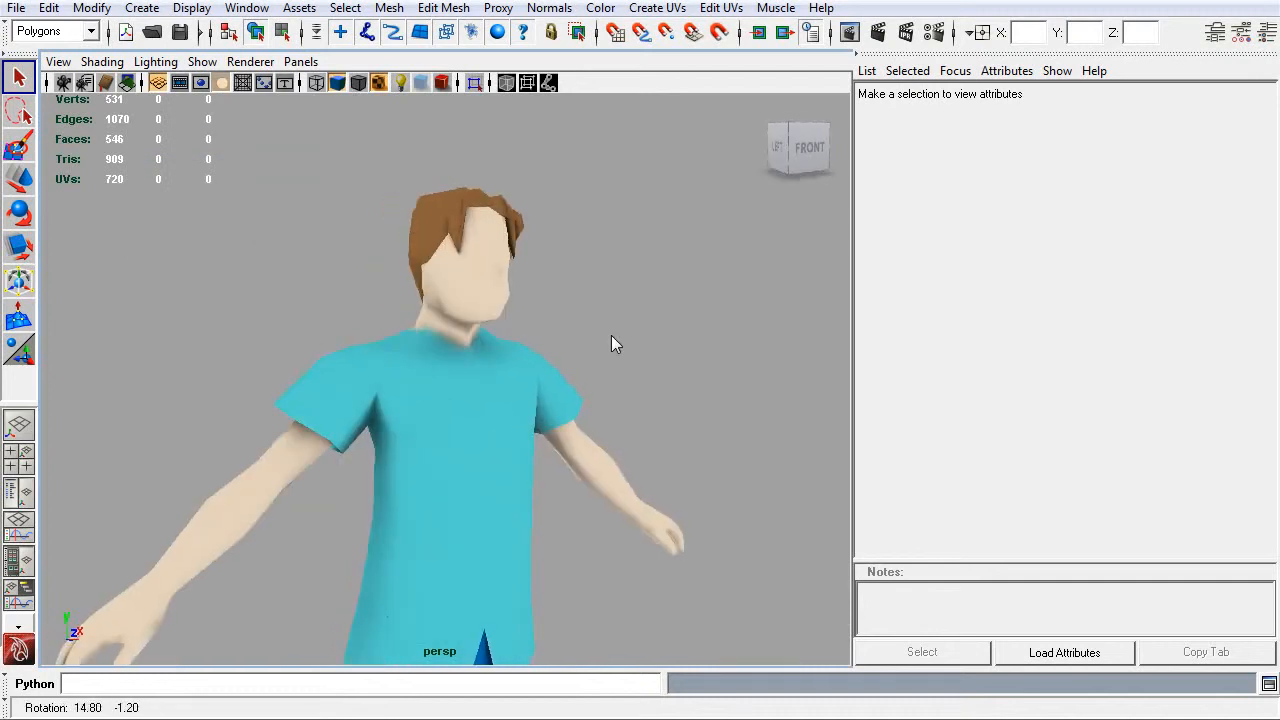
scroll(583, 380, down, 3)
scroll(566, 371, up, 2)
Step: Compare the character under default lighting, returning the viewport to Use No Lights
click(139, 63)
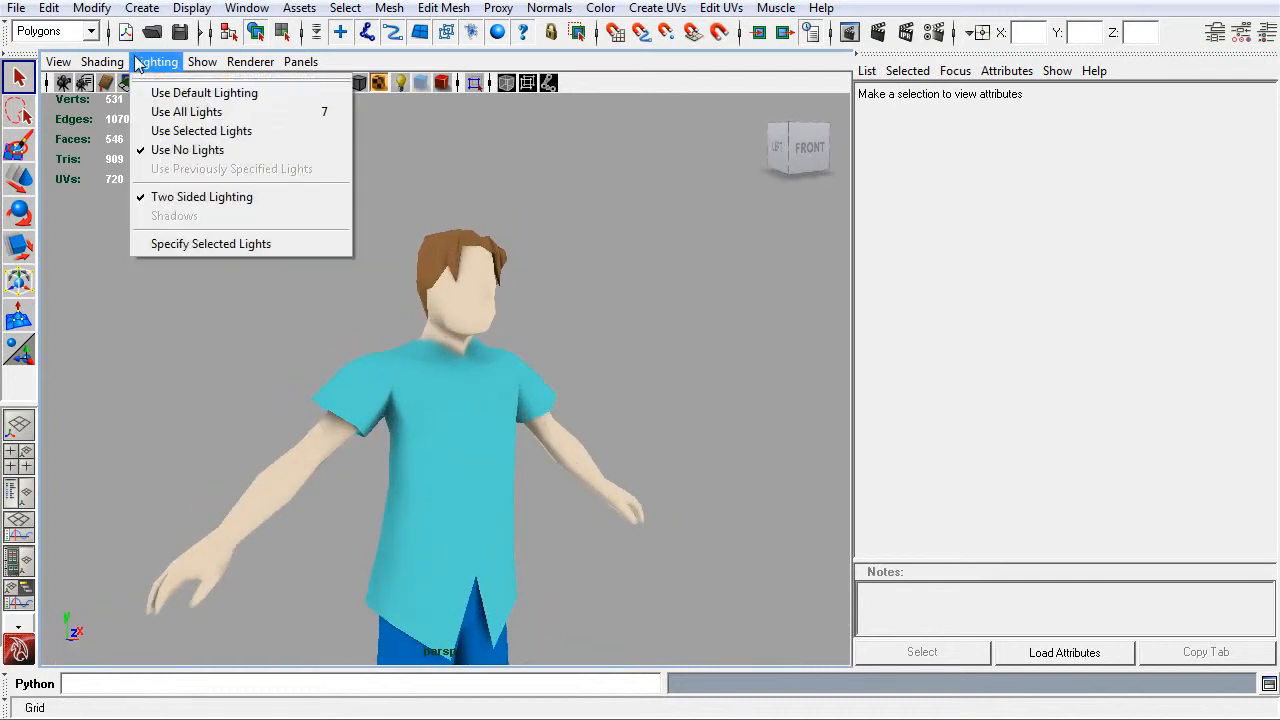
click(160, 92)
click(156, 62)
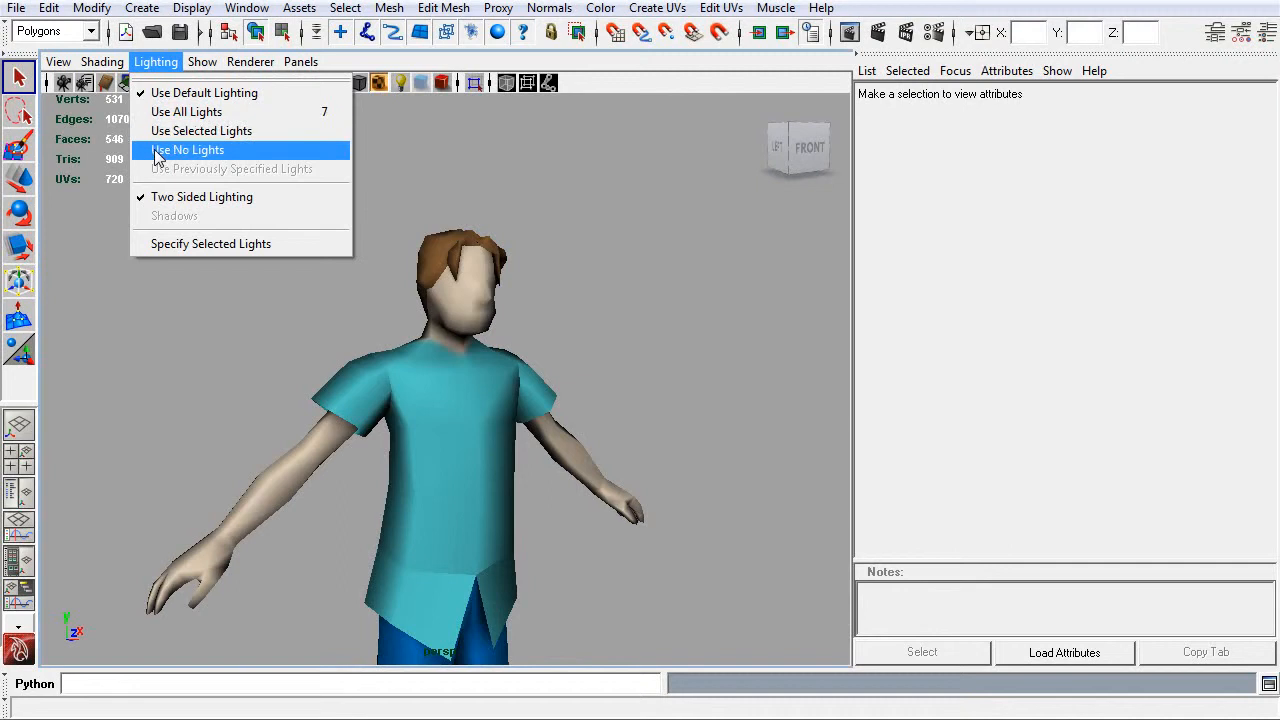
click(157, 151)
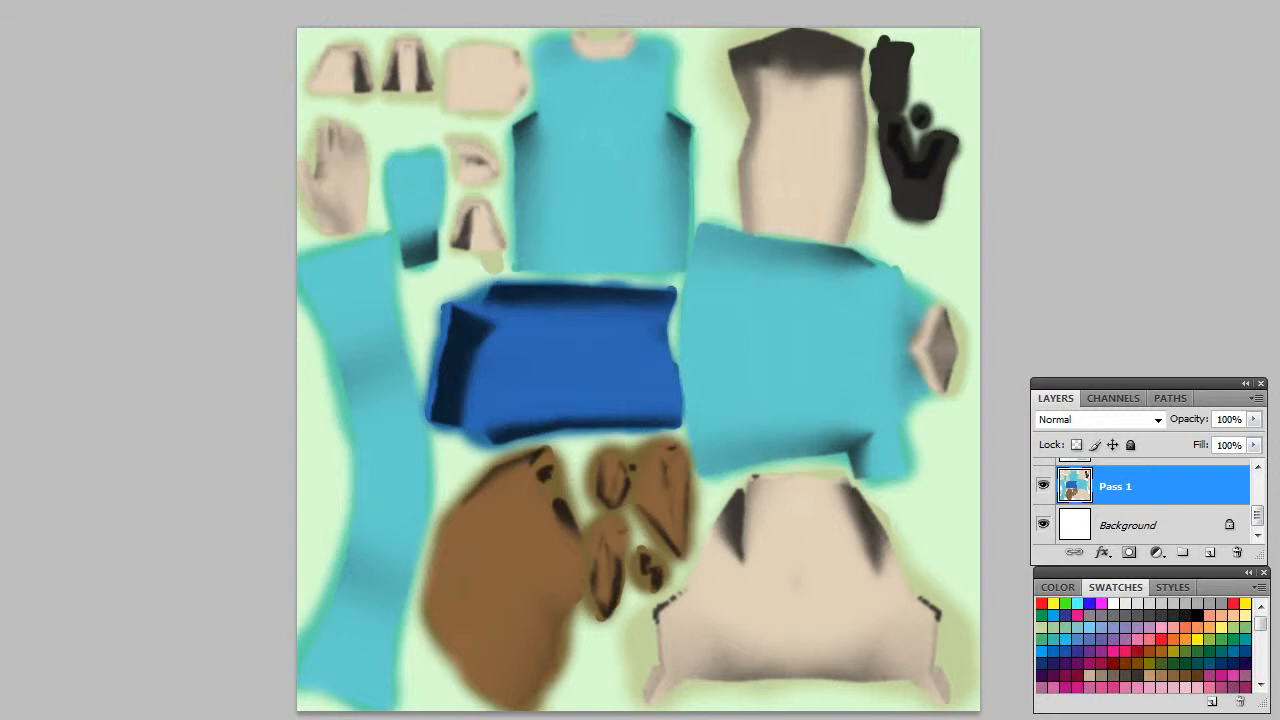
Step: In Photoshop, copy the face from the small street photo in the reference document and paste it into the texture document
key(ctrl+Tab)
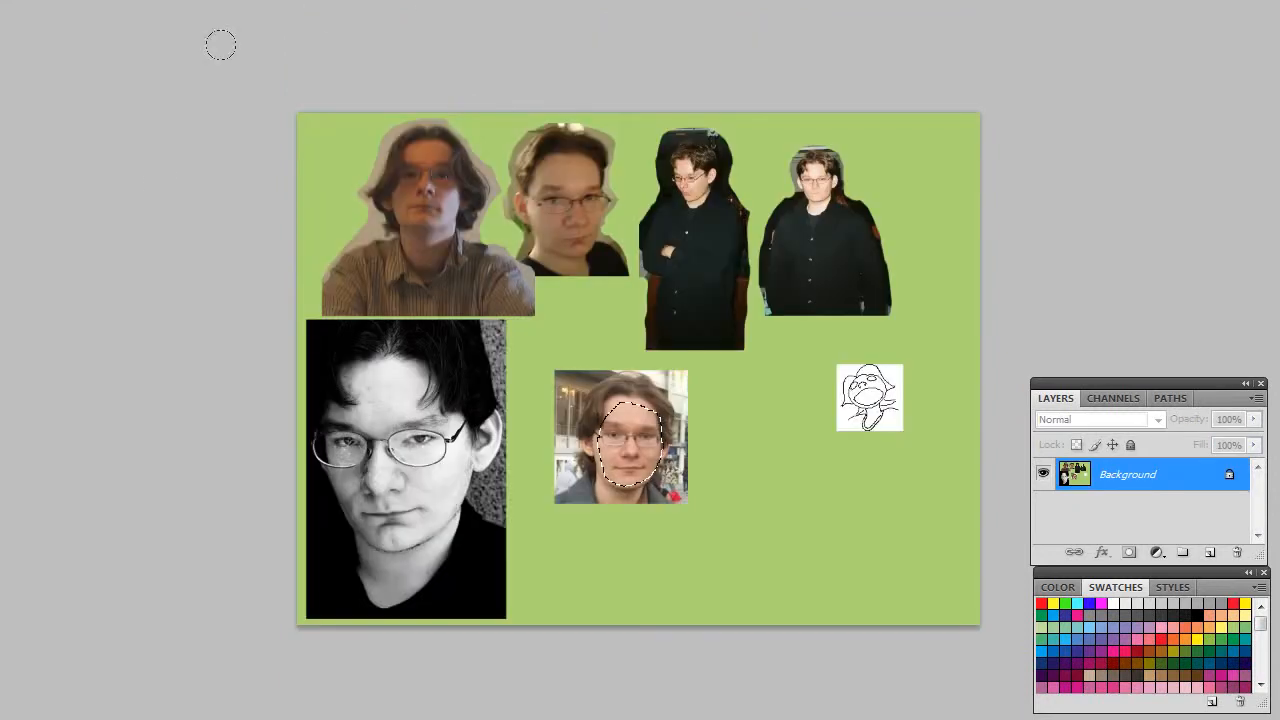
key(ctrl+d)
click(578, 121)
mouse_move(597, 429)
mouse_down()
mouse_move(605, 474)
mouse_move(635, 476)
mouse_move(663, 441)
mouse_move(628, 398)
mouse_up()
key(ctrl+Tab)
key(ctrl+v)
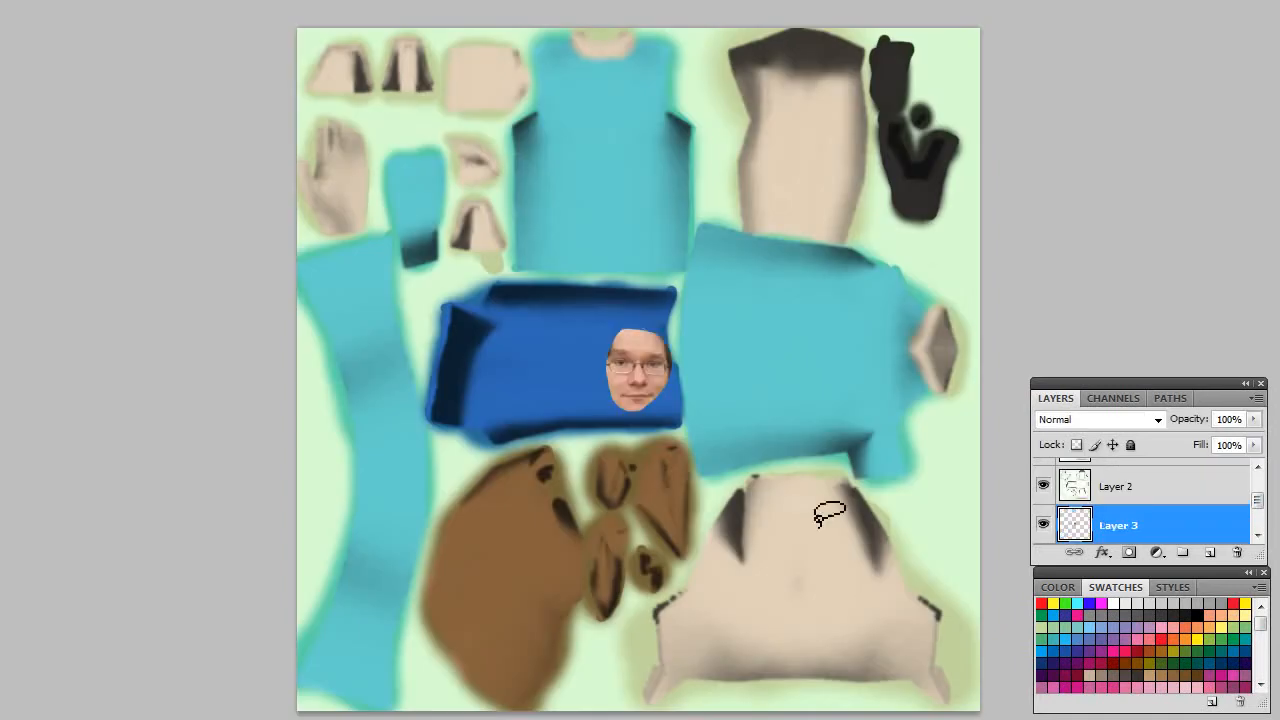
Step: Enlarge the pasted face with Free Transform and place it over the face area of the skin texture
right_click(650, 370)
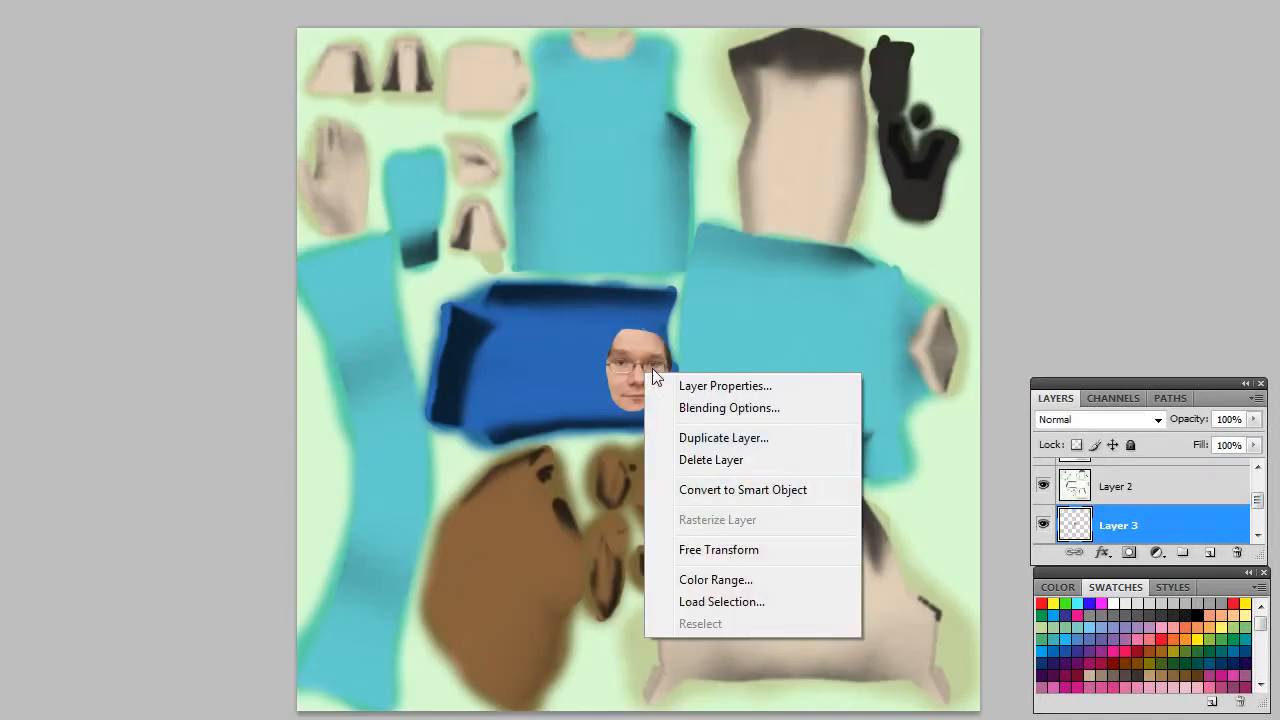
click(740, 549)
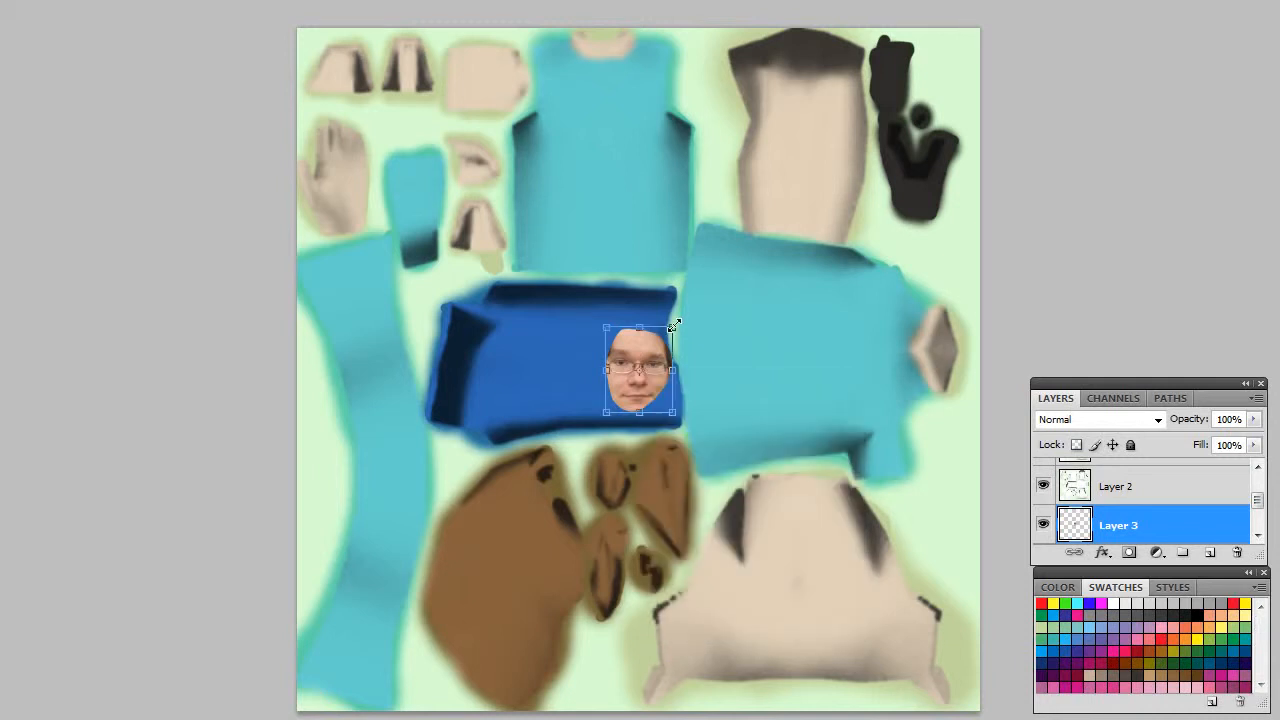
drag(672, 330, 810, 158)
drag(694, 210, 794, 509)
drag(885, 468, 778, 474)
drag(687, 543, 795, 514)
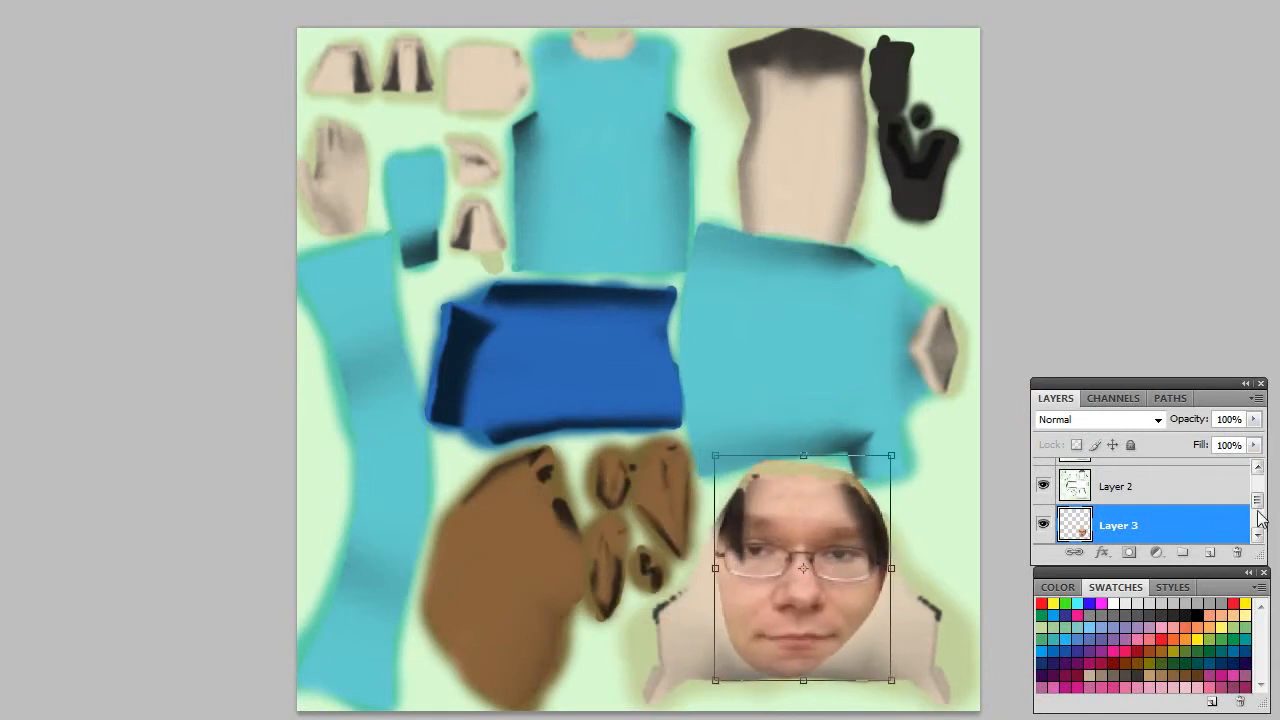
drag(1262, 508, 1258, 486)
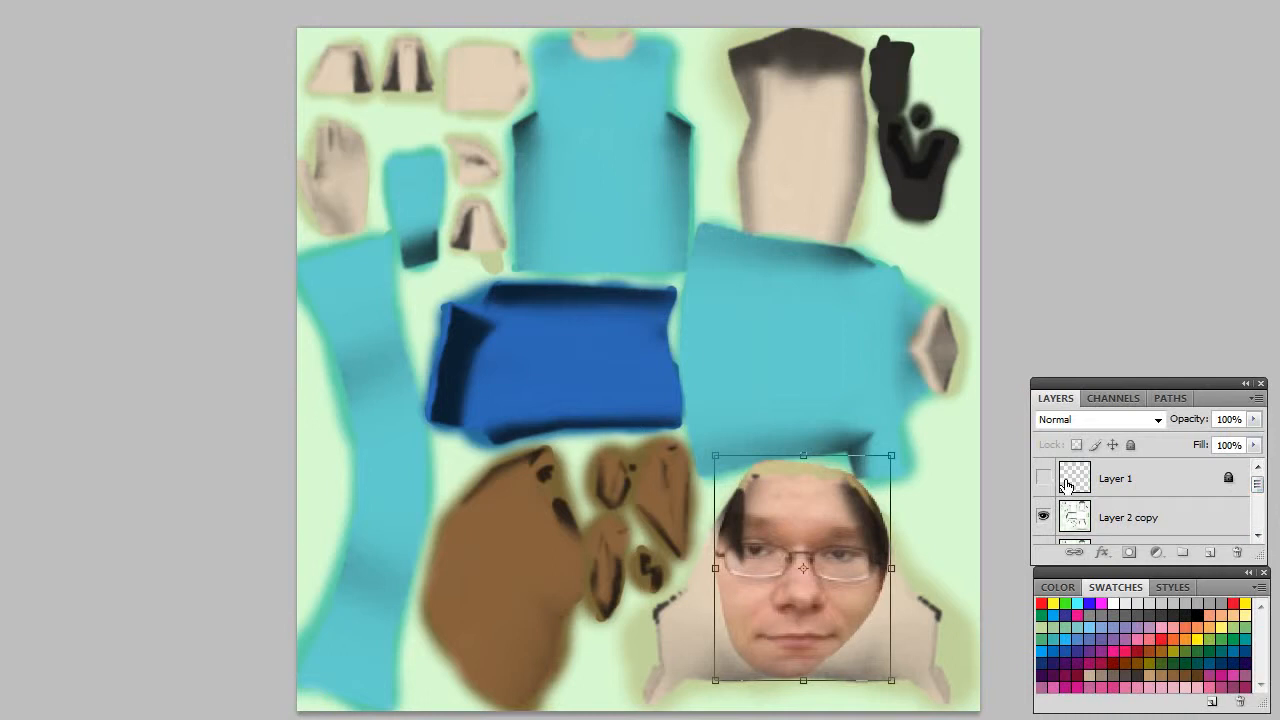
key(Return)
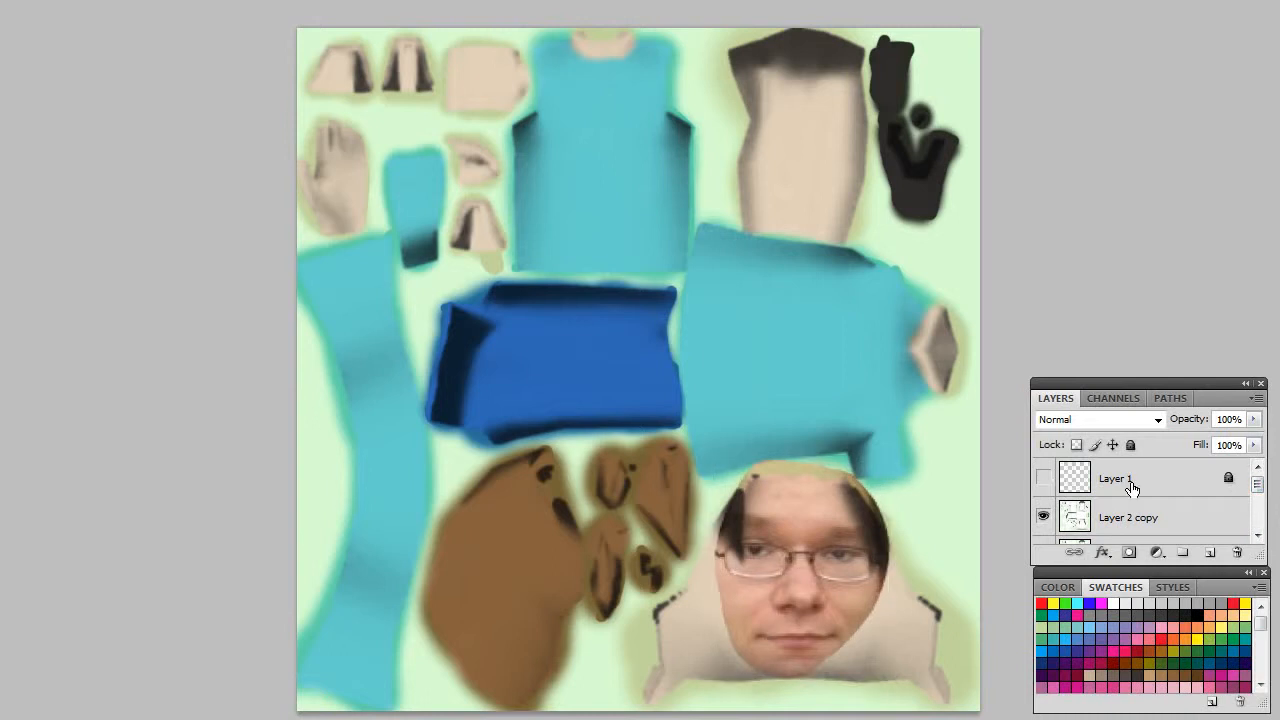
Step: Show the UV wireframe on Layer 1 and move the face on Layer 3 to line up with its centre line
click(1043, 478)
drag(1257, 489, 1262, 515)
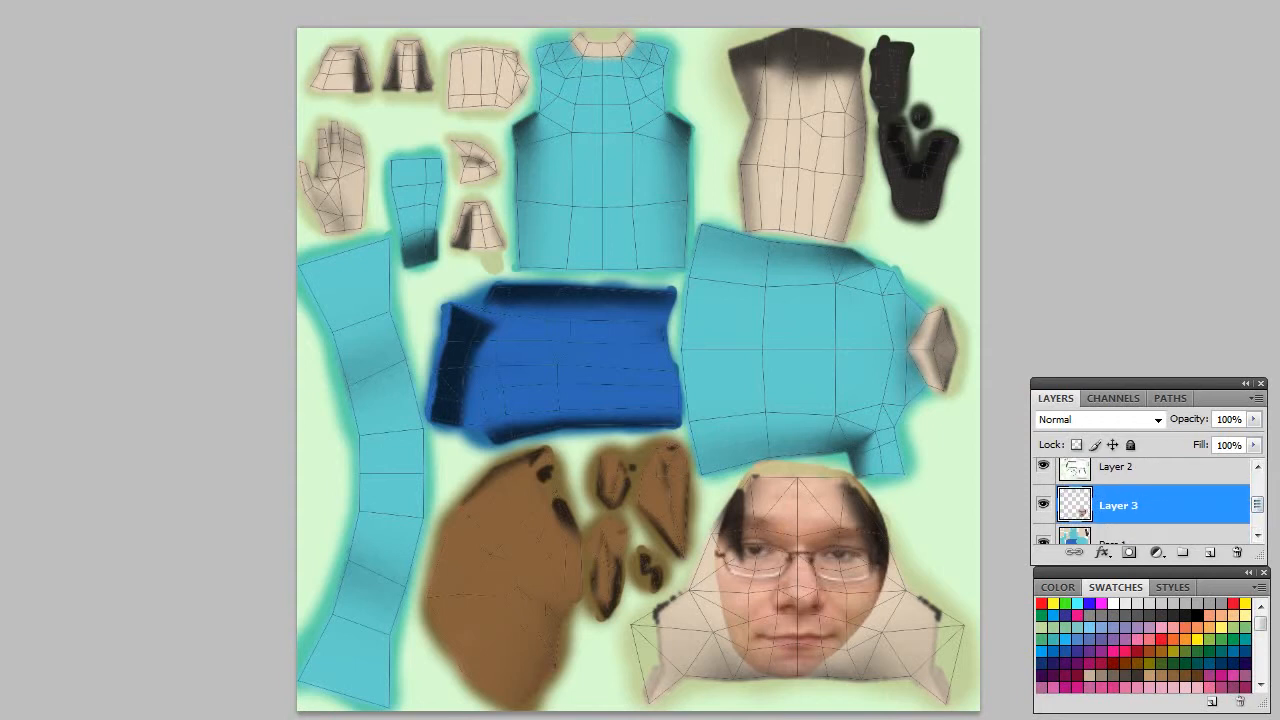
mouse_move(820, 581)
mouse_down()
mouse_move(815, 552)
mouse_move(954, 515)
mouse_move(930, 539)
mouse_up()
drag(916, 496, 808, 541)
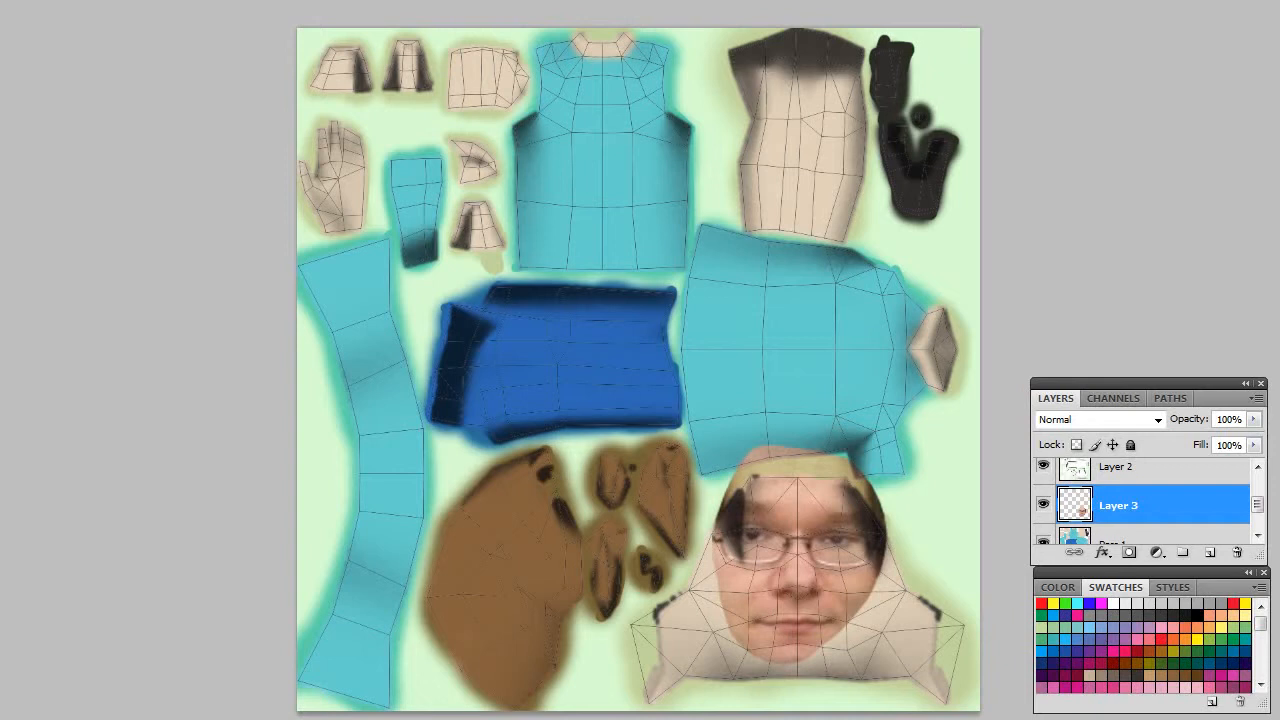
Step: Squash the face vertically with Free Transform and reposition it to fit the head's UV wireframe
right_click(807, 539)
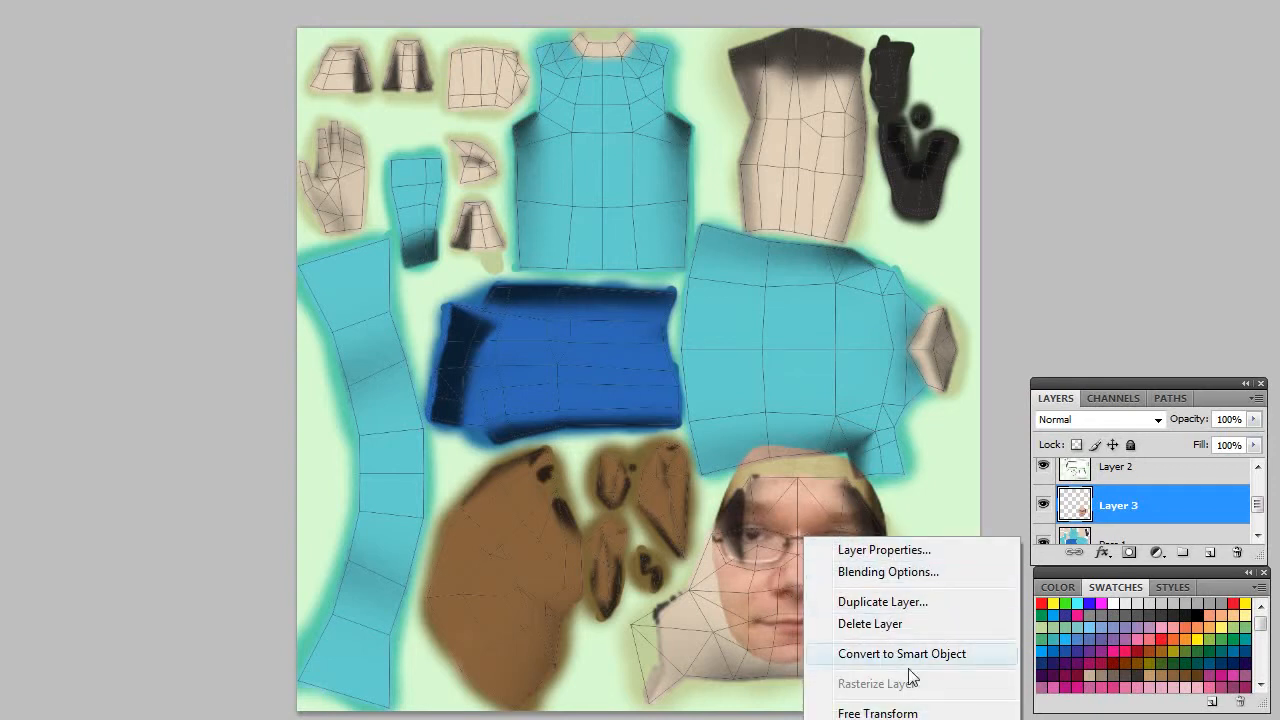
click(878, 712)
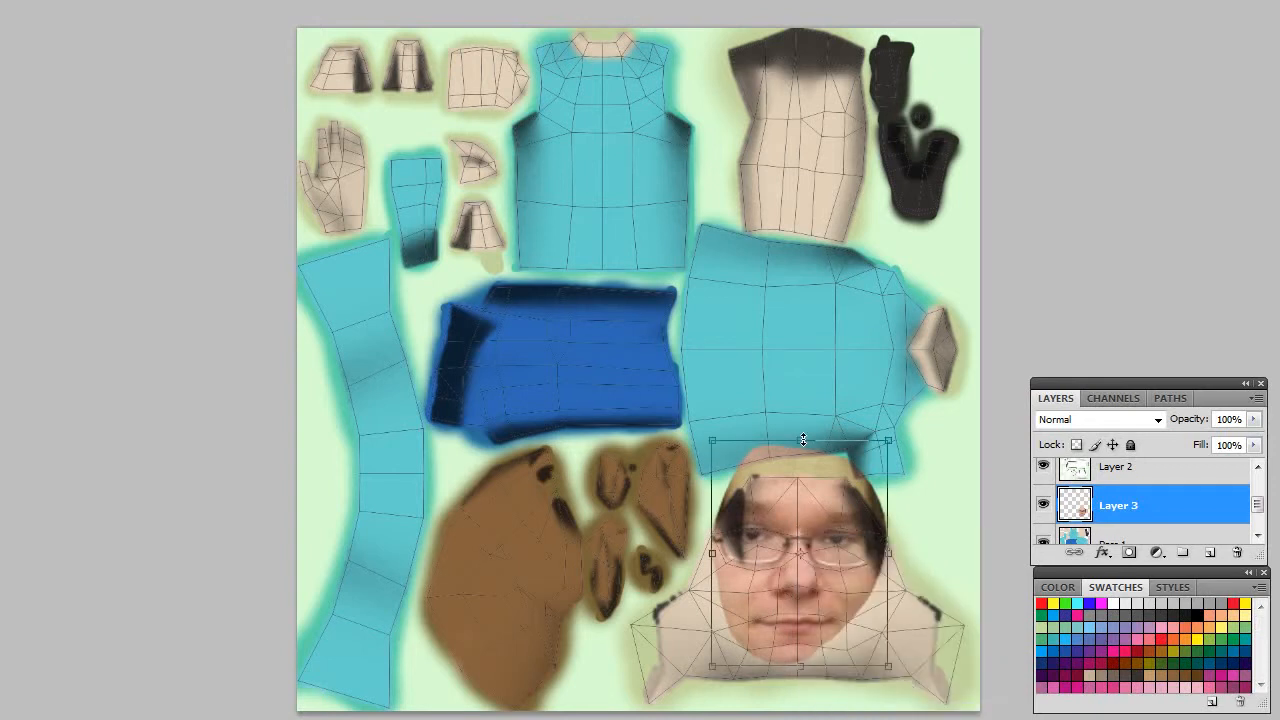
drag(802, 440, 803, 474)
drag(806, 526, 805, 513)
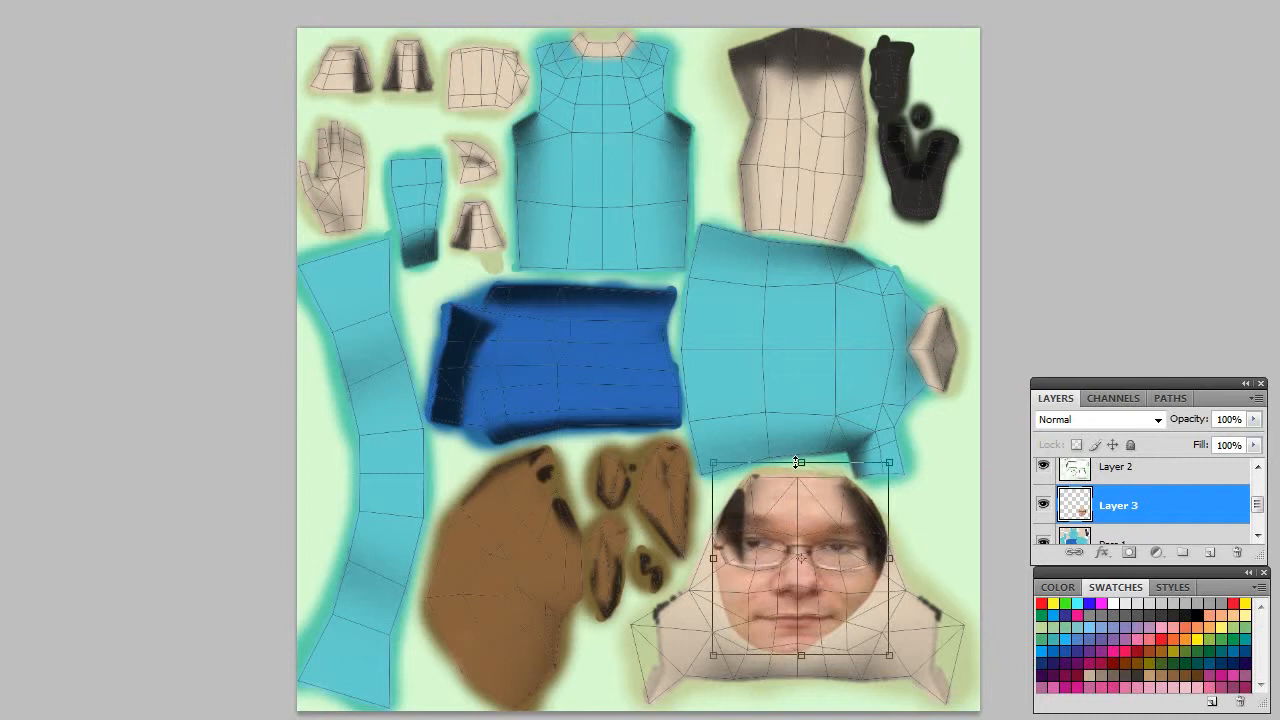
mouse_move(800, 463)
mouse_down()
mouse_move(798, 475)
mouse_move(808, 436)
mouse_move(801, 484)
mouse_up()
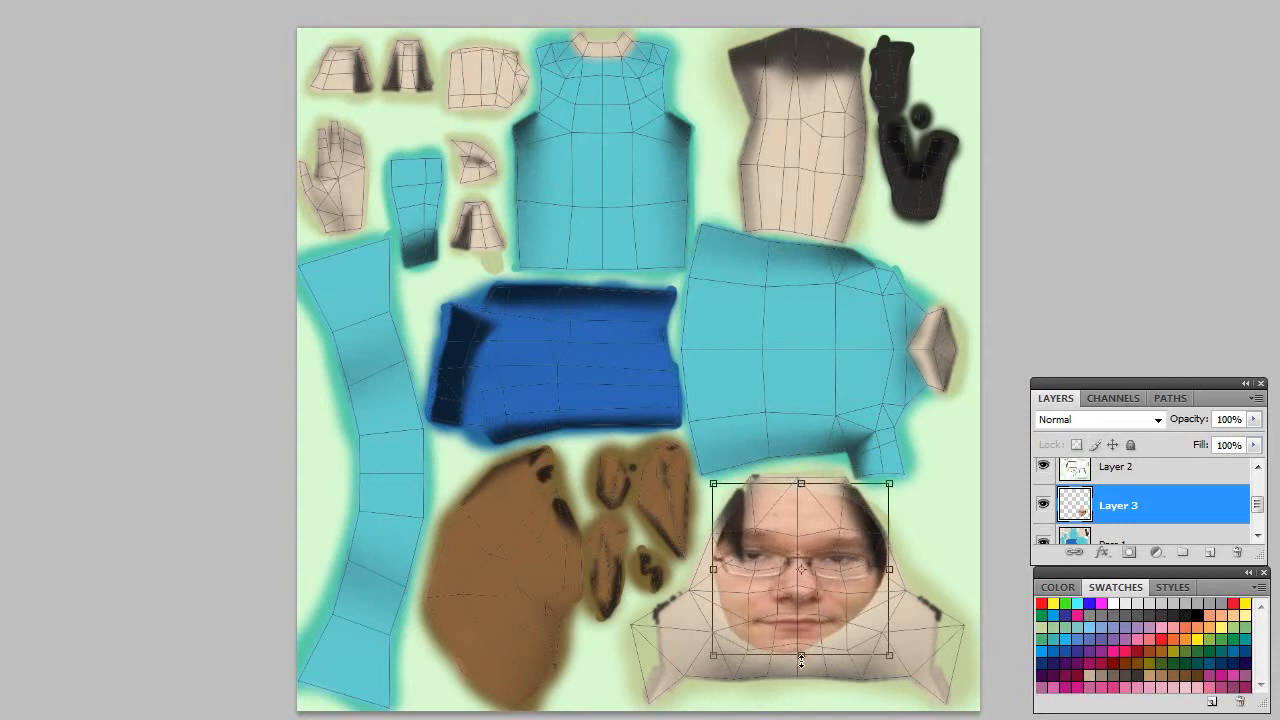
mouse_move(802, 660)
mouse_down()
mouse_move(809, 686)
mouse_move(816, 653)
mouse_up()
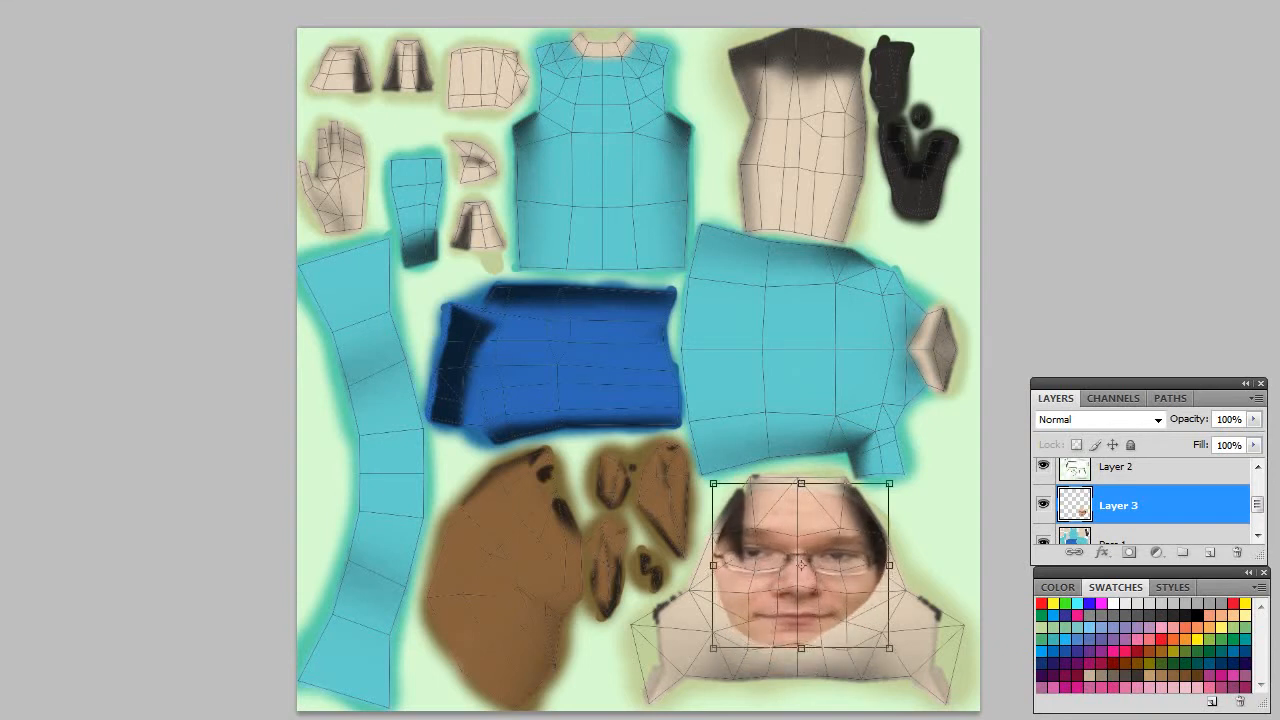
key(Return)
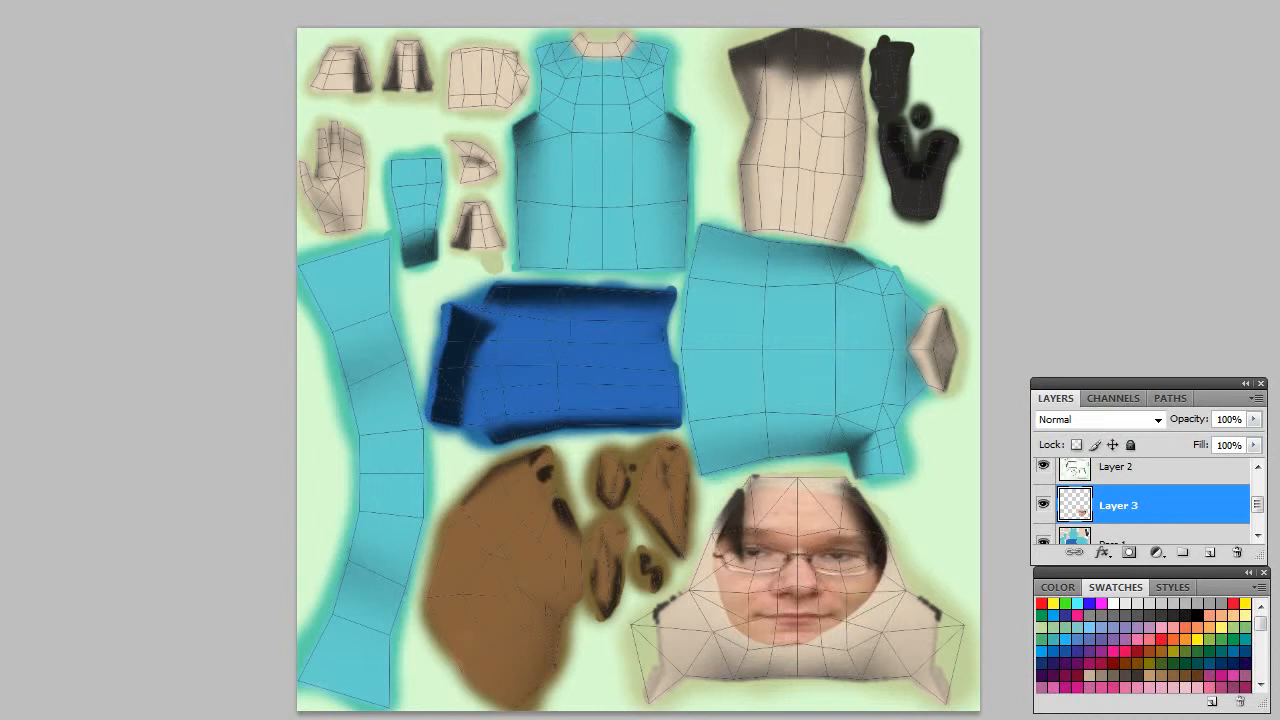
Step: Hide the UV wireframe on Layer 1 and save a Targa copy of the texture over LowPolyMe-d2.tga
scroll(1258, 483, up, 3)
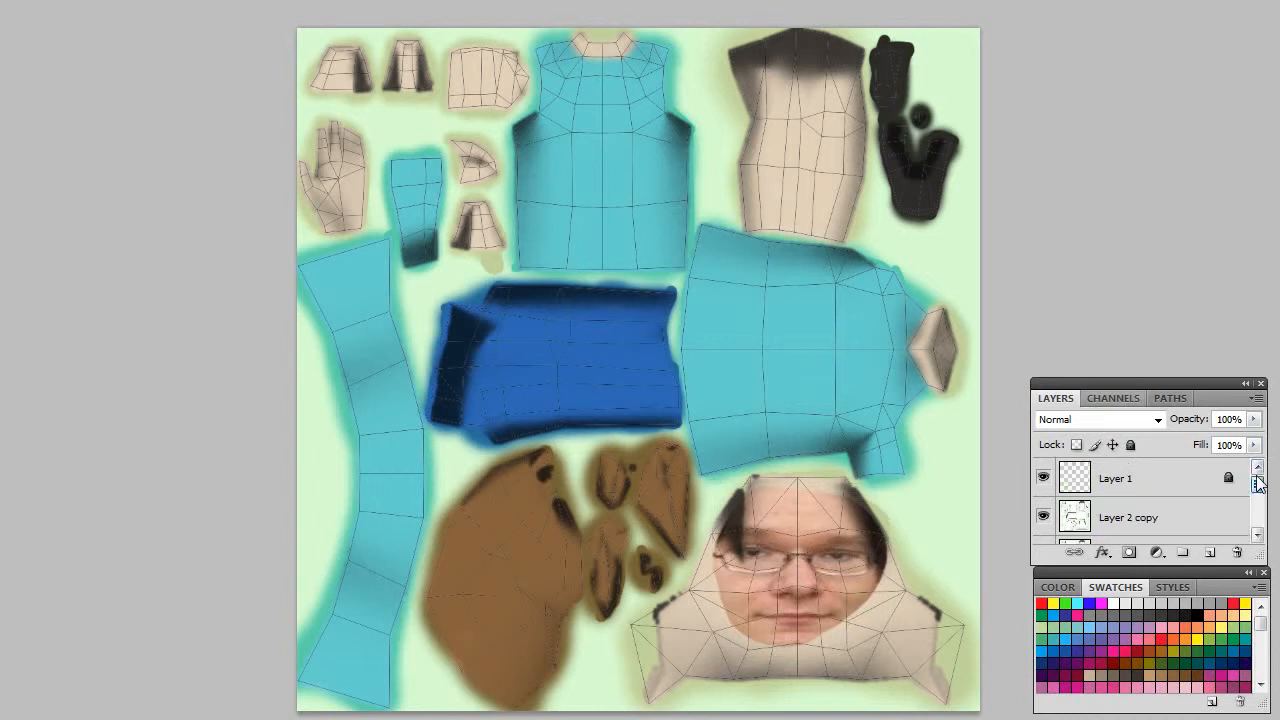
click(1043, 478)
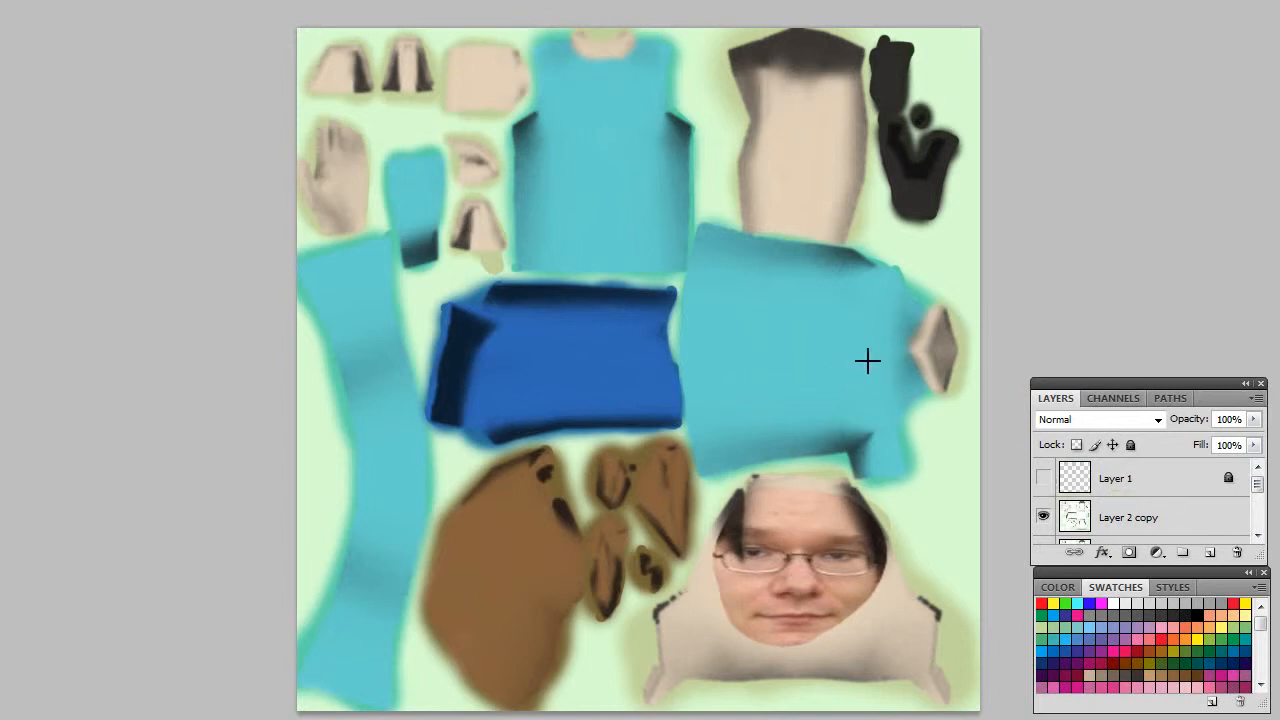
key(alt+f)
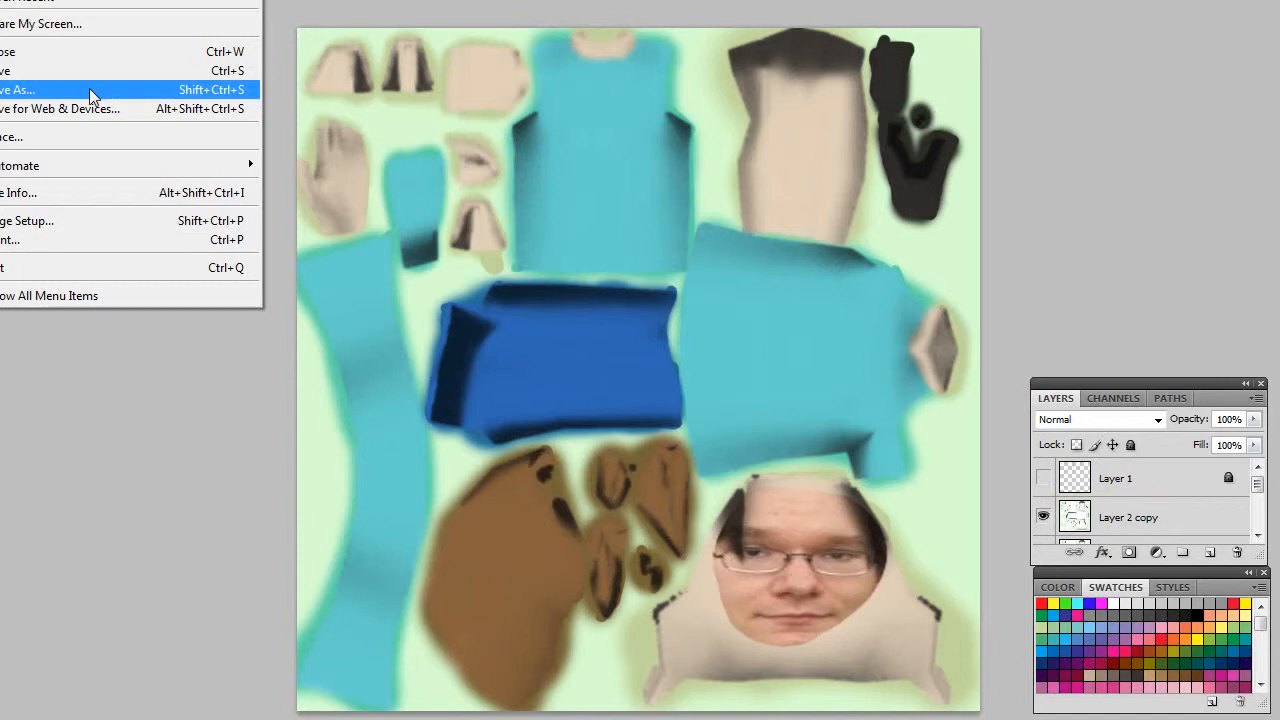
click(90, 90)
click(628, 410)
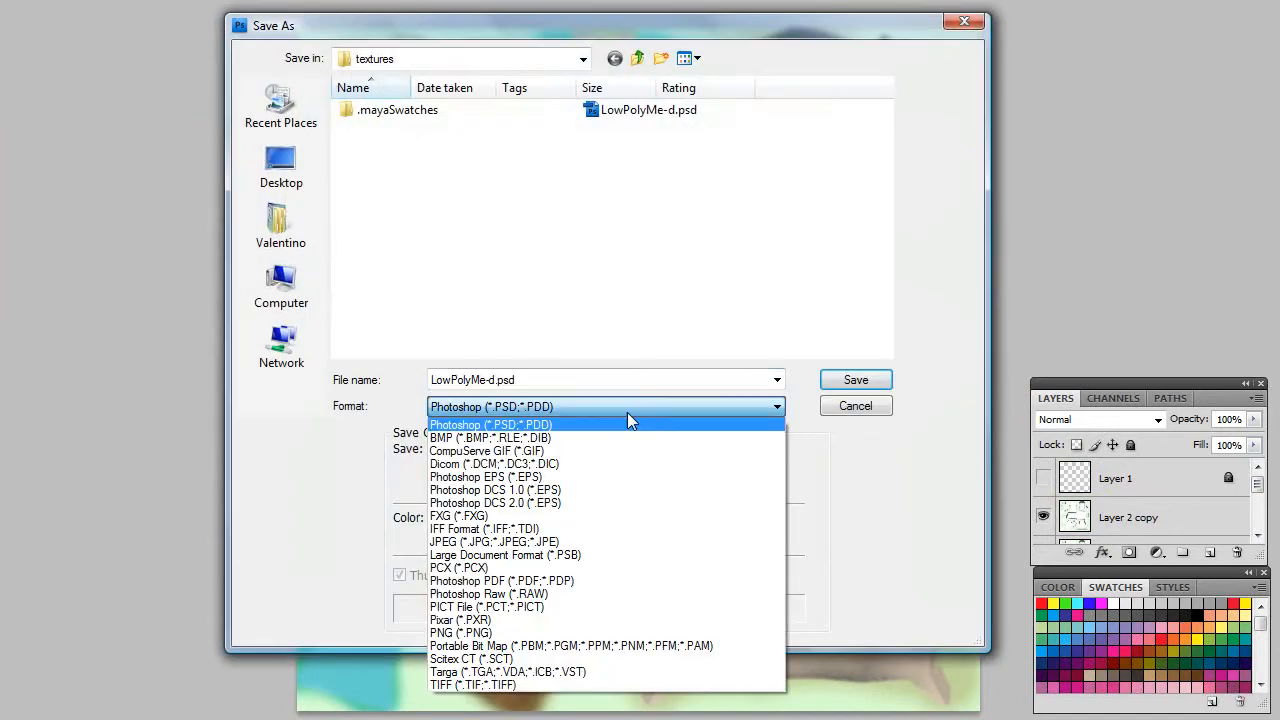
click(505, 673)
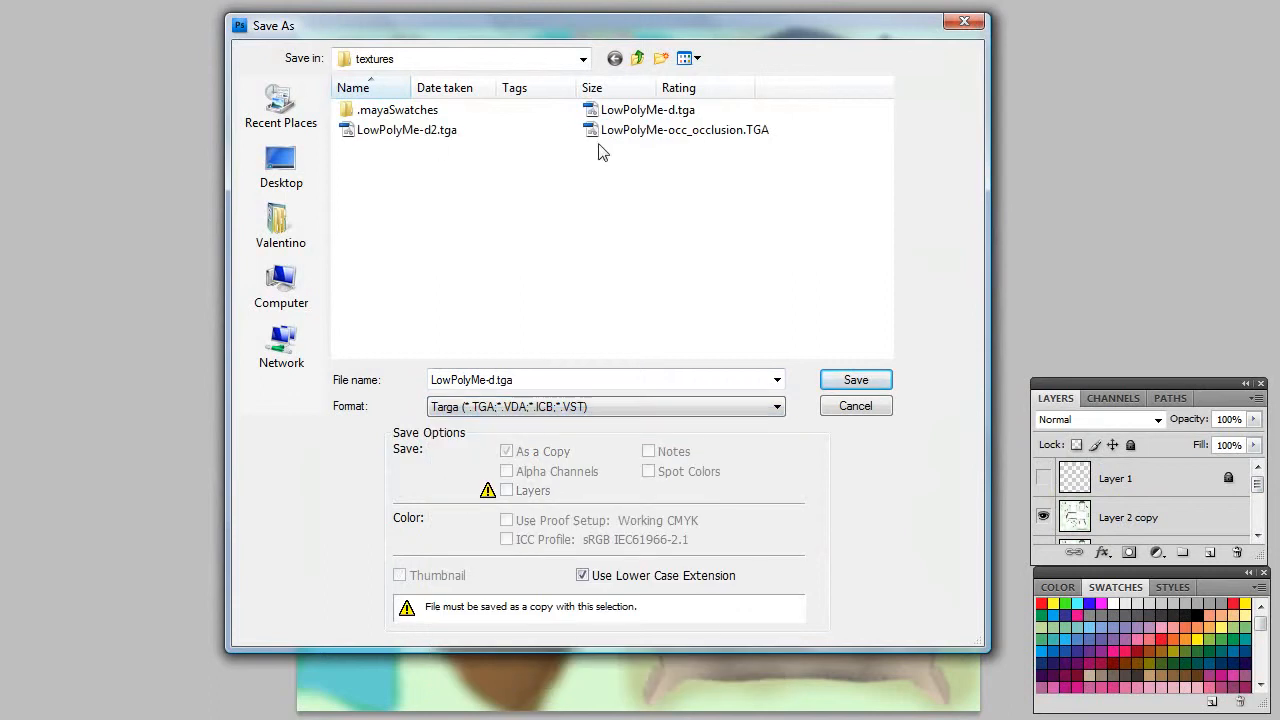
click(437, 137)
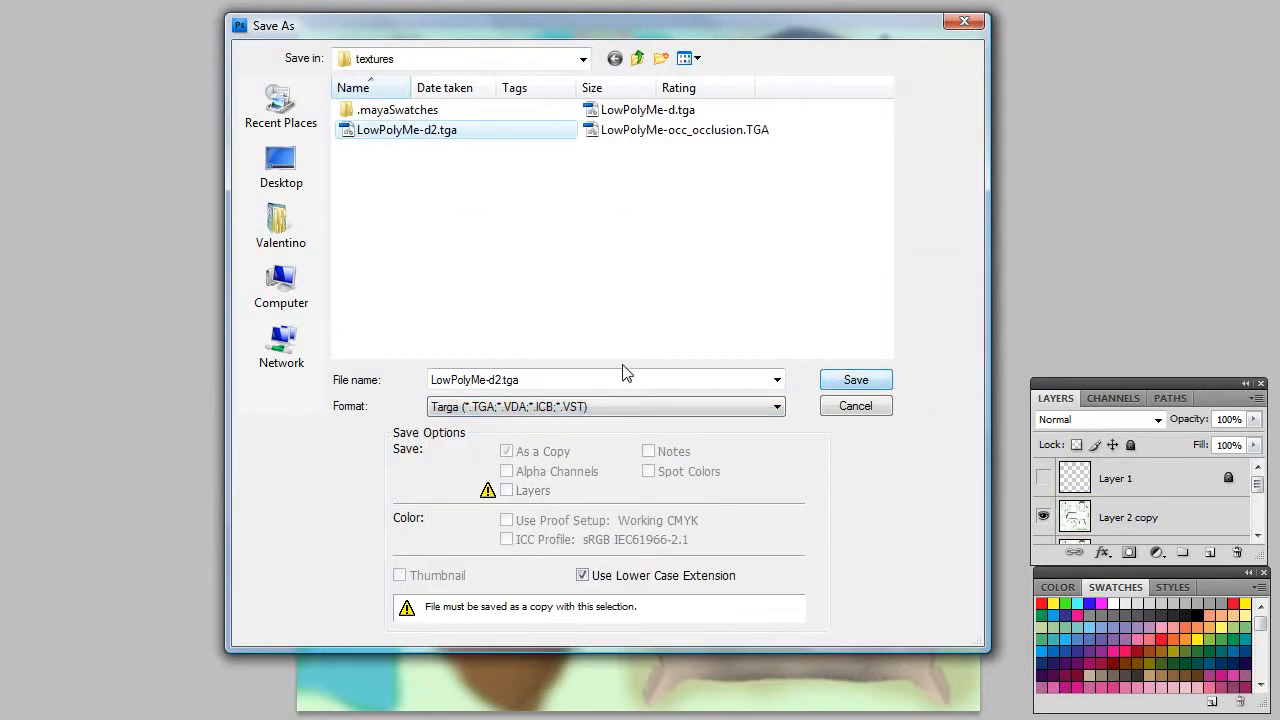
click(845, 380)
click(617, 244)
click(678, 332)
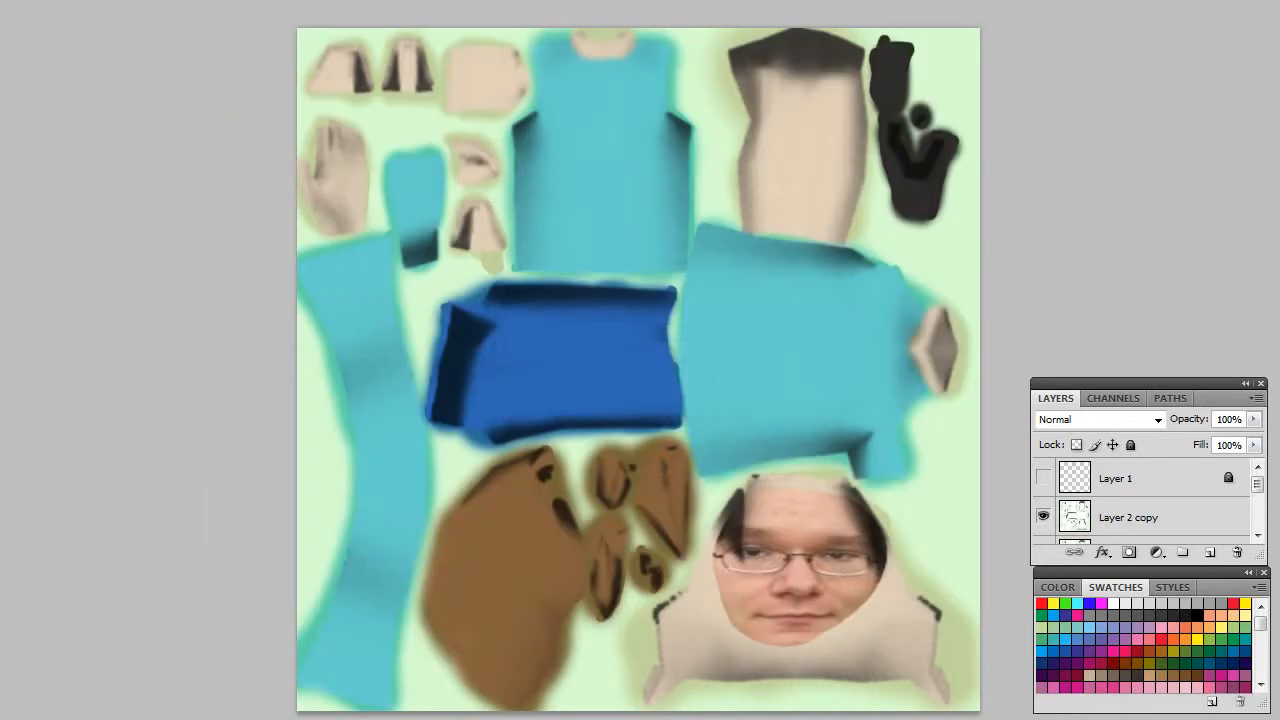
Step: Switch to Maya and load LowPolyMe-d2.tga as the image of the character material's colour texture
key(alt+Tab)
click(454, 347)
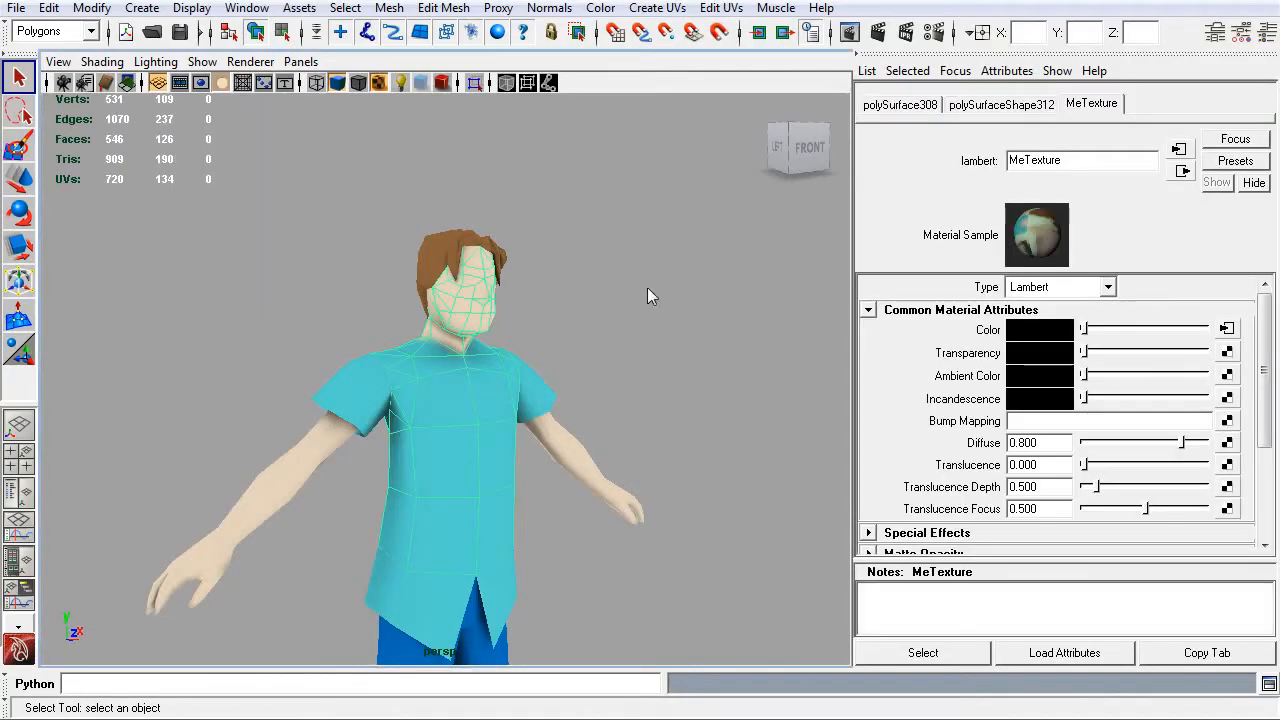
click(1227, 329)
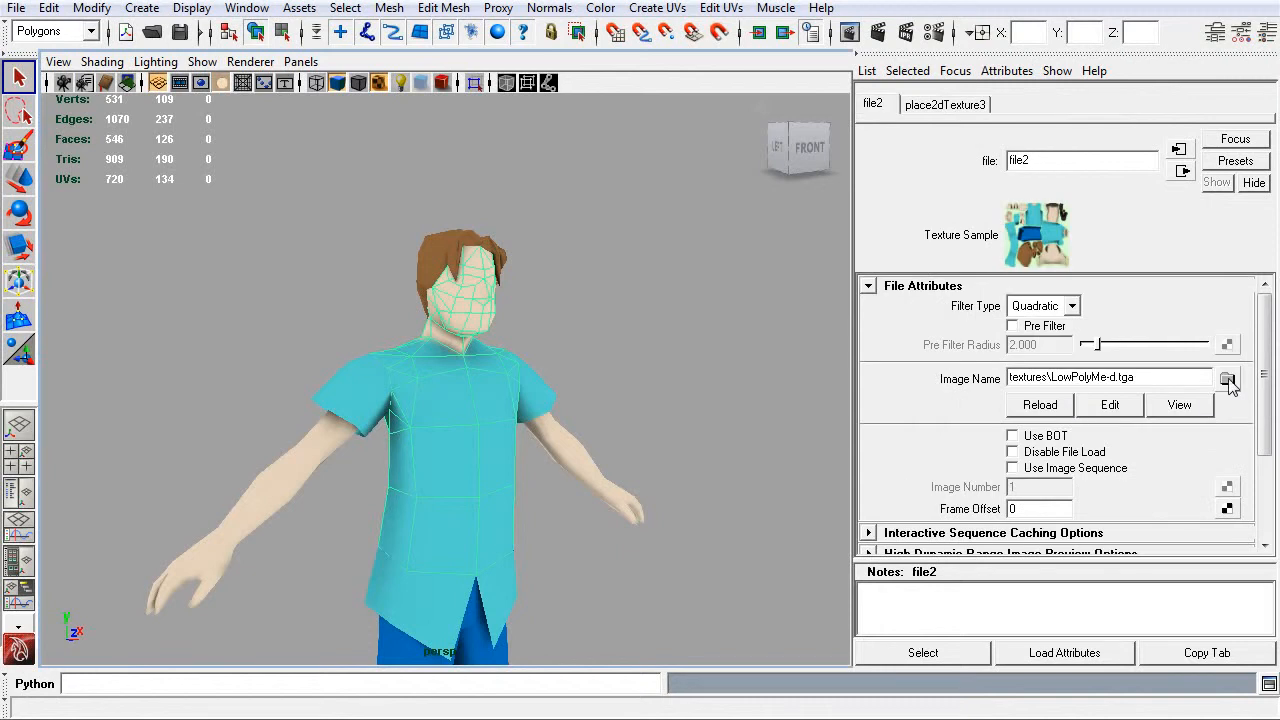
click(1227, 379)
click(934, 316)
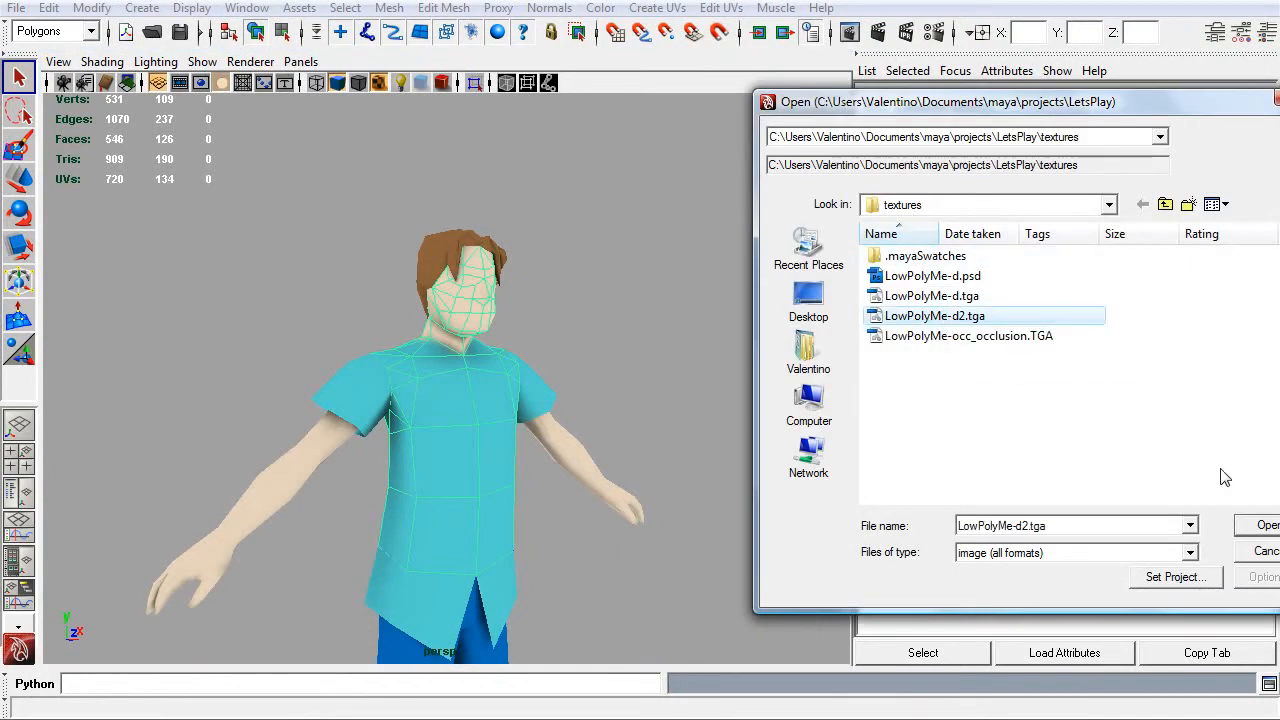
click(1256, 527)
click(689, 334)
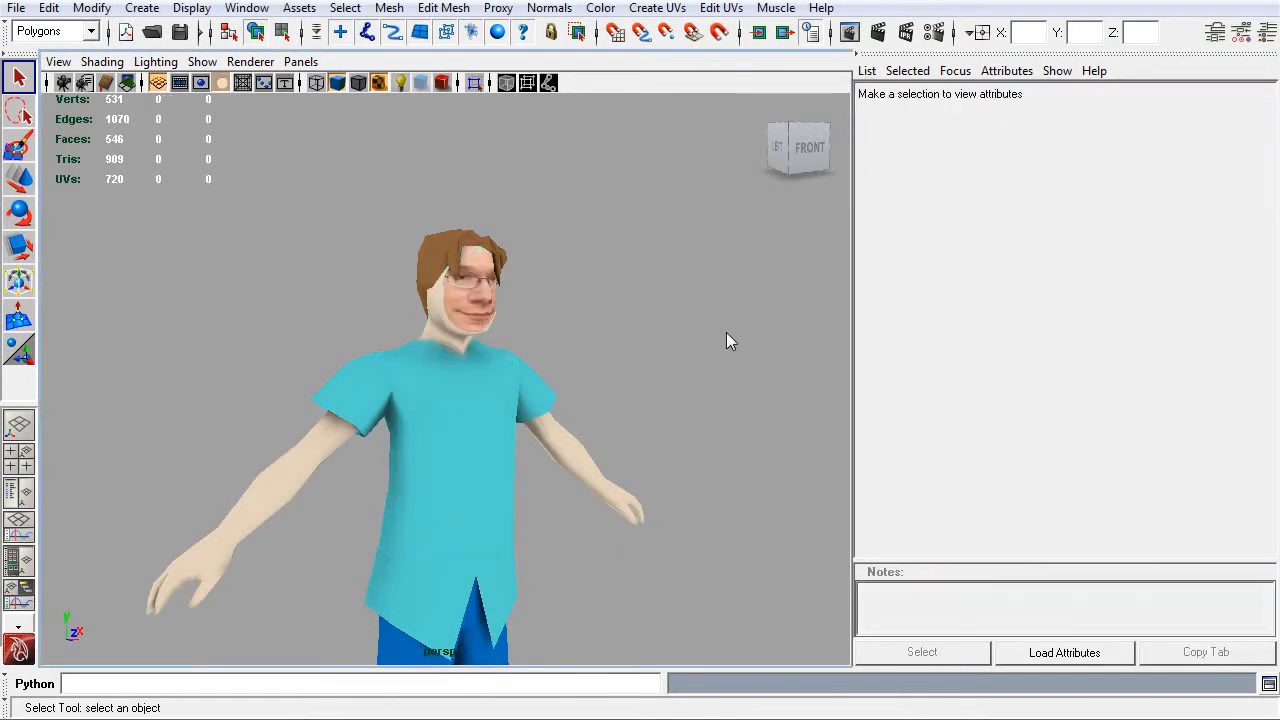
Step: Examine how the photo face fits on the character's head from the side and the front
drag(743, 346, 603, 363)
scroll(481, 343, up, 3)
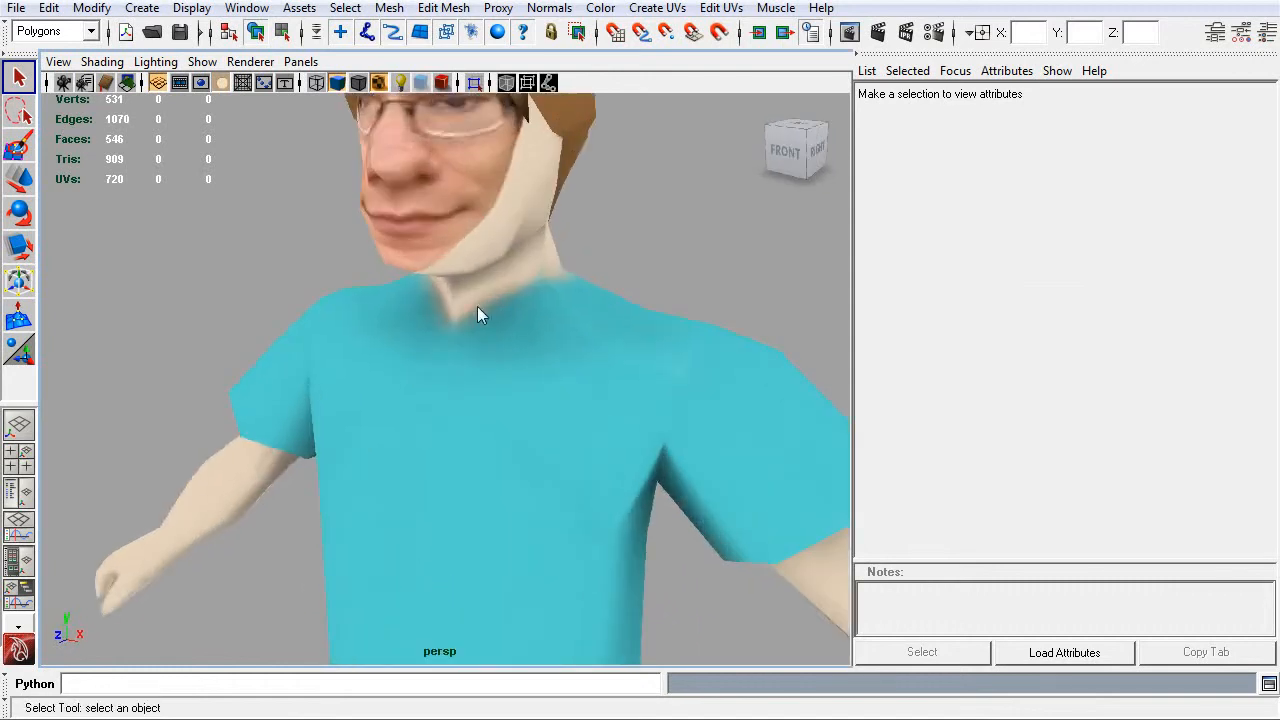
scroll(491, 383, down, 1)
drag(491, 383, 546, 385)
scroll(541, 372, down, 3)
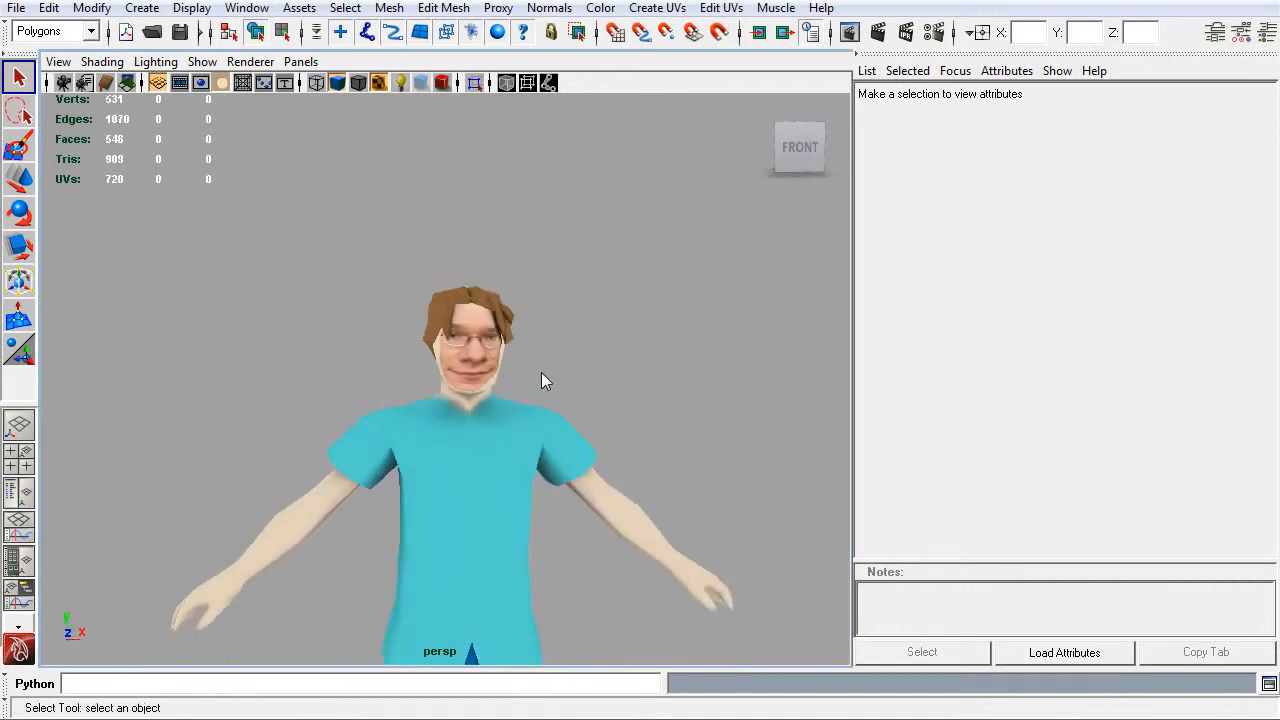
scroll(444, 389, up, 3)
drag(444, 389, 411, 369)
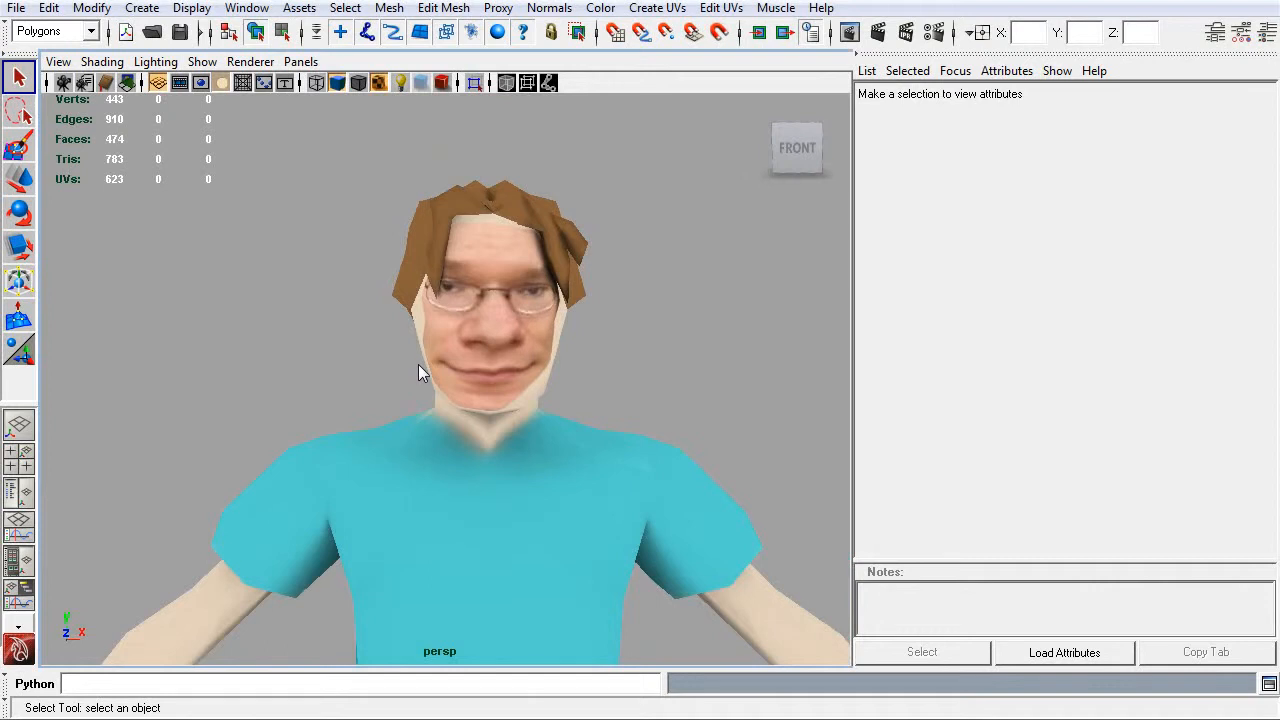
Step: Examine the photo face up close from both sides of the head, including where its edges meet the plain skin
drag(523, 358, 468, 367)
drag(641, 335, 157, 334)
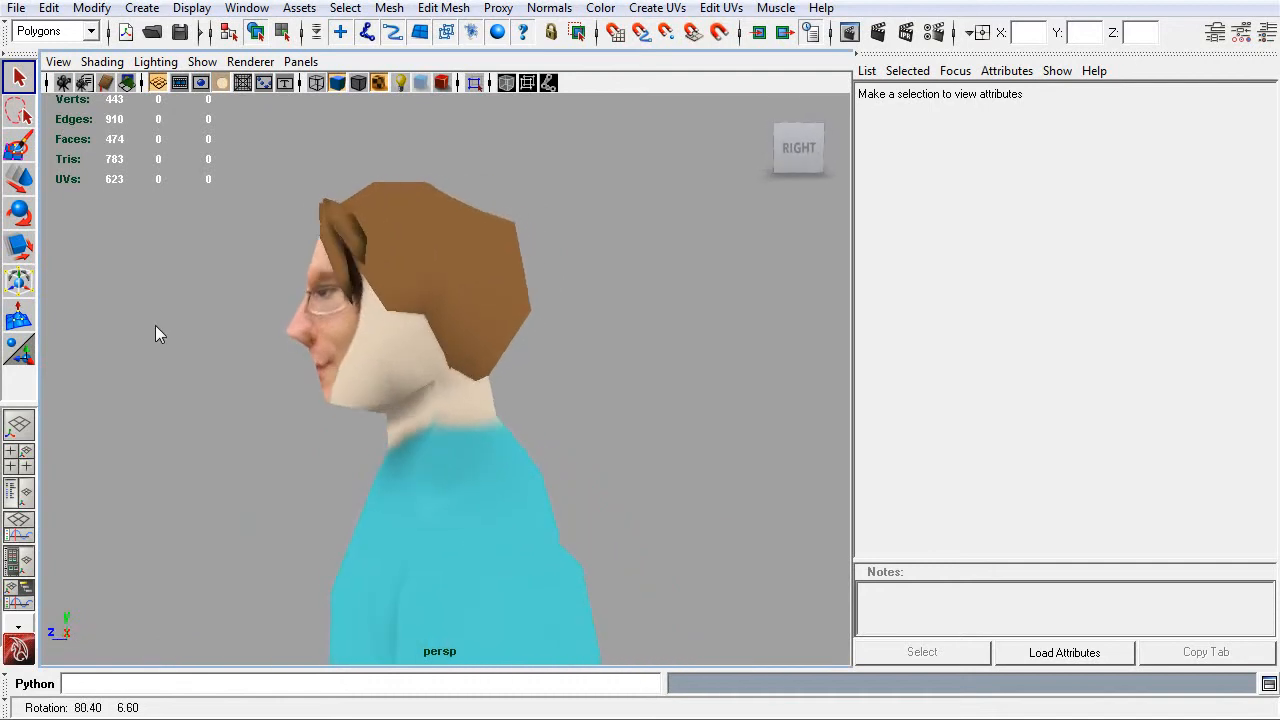
drag(351, 363, 623, 366)
scroll(505, 370, up, 3)
drag(505, 370, 346, 338)
scroll(463, 398, down, 3)
scroll(470, 392, up, 2)
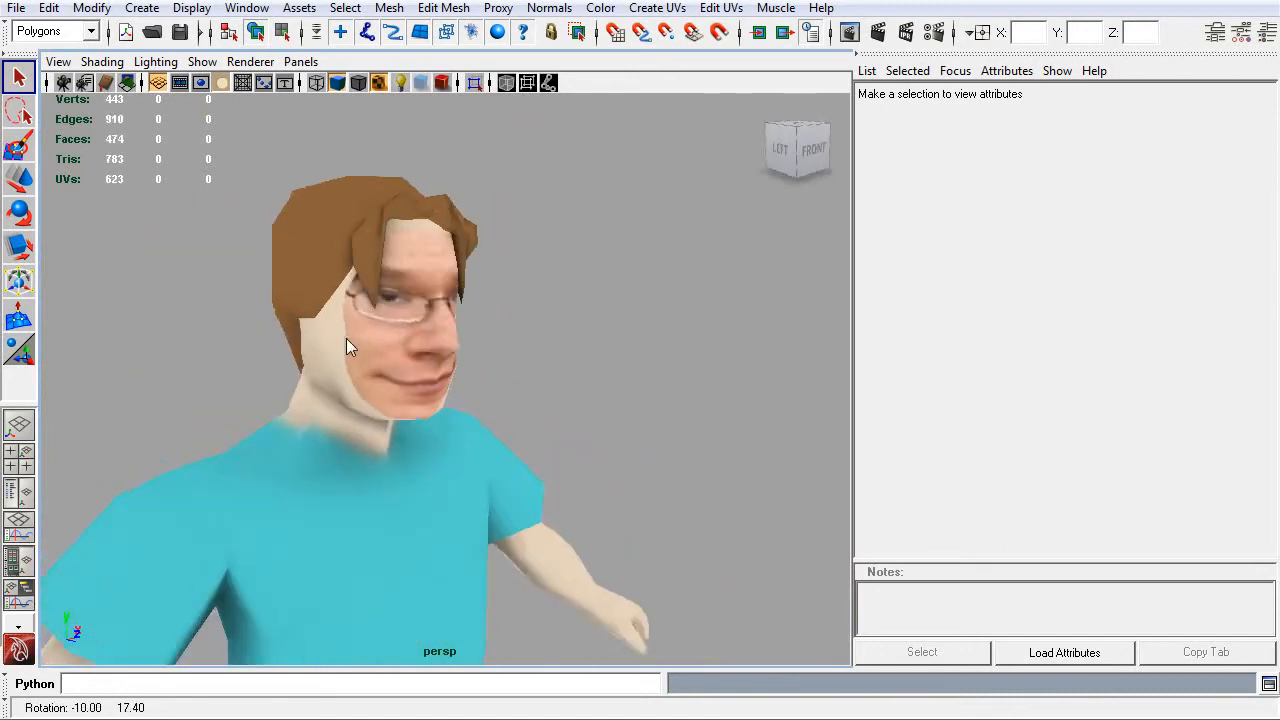
scroll(369, 330, up, 5)
scroll(369, 330, down, 4)
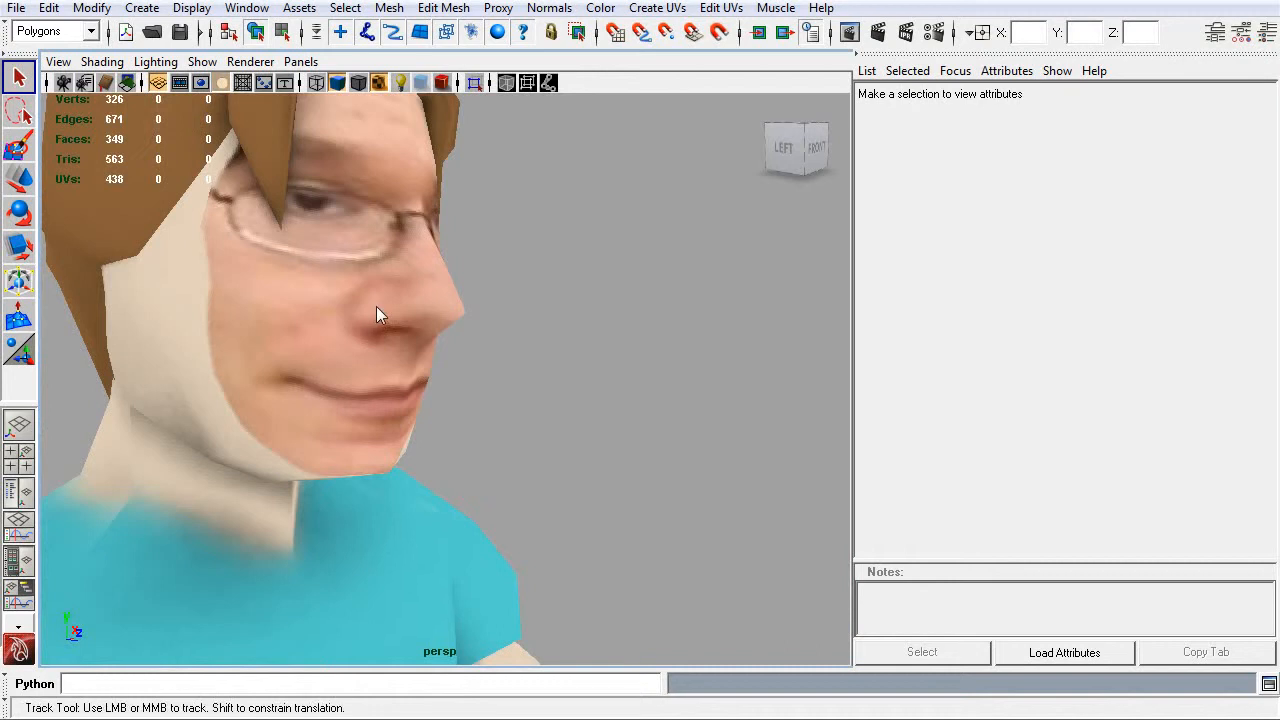
scroll(457, 366, down, 2)
scroll(457, 366, up, 2)
drag(457, 366, 714, 389)
scroll(557, 380, up, 2)
drag(559, 374, 262, 387)
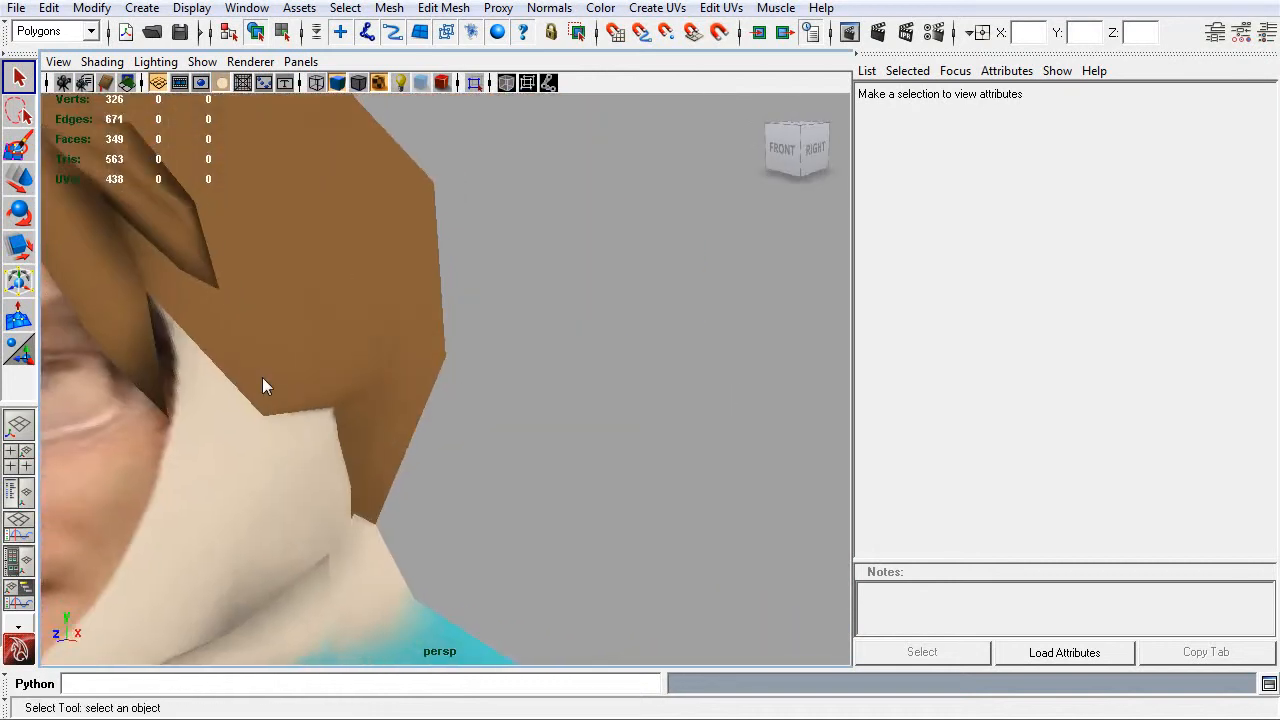
scroll(495, 368, down, 3)
scroll(550, 440, up, 4)
scroll(552, 427, down, 5)
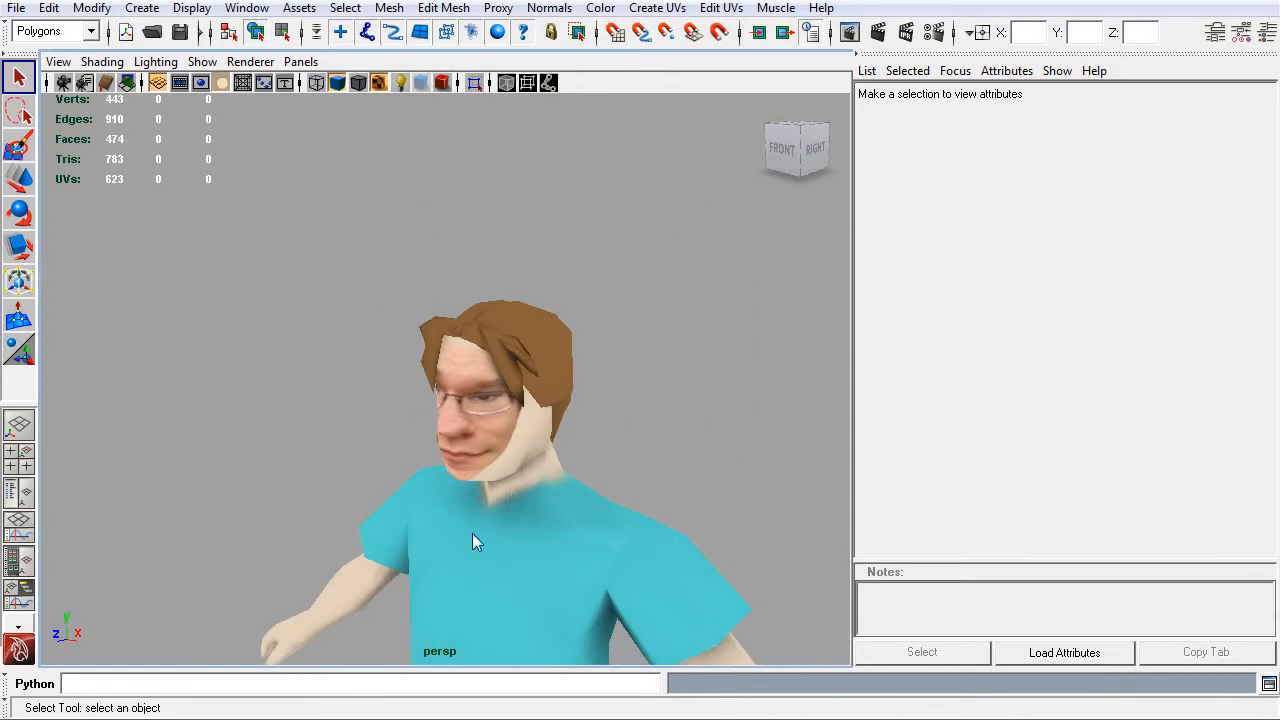
Step: Examine how the photo face reads on the upper body and on the whole character from farther away
drag(525, 457, 503, 426)
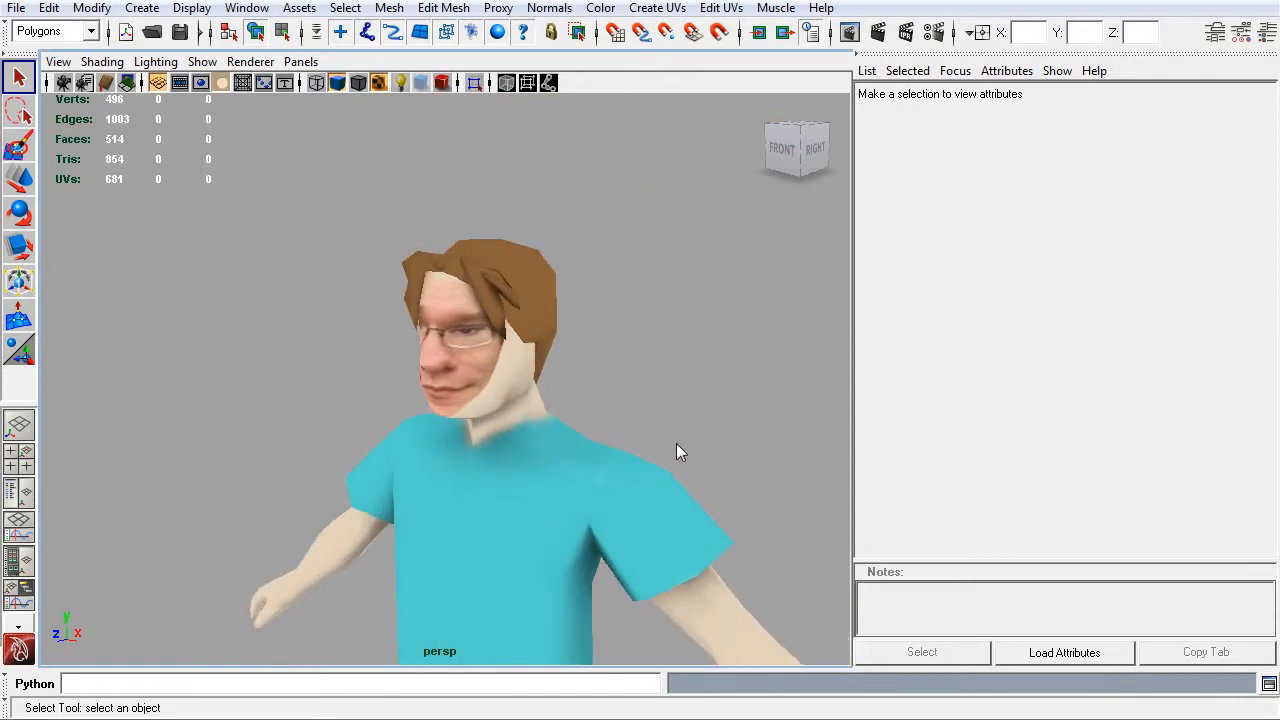
drag(535, 520, 324, 405)
mouse_move(582, 512)
mouse_down()
mouse_move(511, 414)
mouse_move(349, 435)
mouse_move(578, 460)
mouse_move(441, 447)
mouse_move(458, 431)
mouse_move(360, 428)
mouse_move(520, 434)
mouse_move(620, 456)
mouse_move(460, 463)
mouse_move(559, 449)
mouse_move(526, 471)
mouse_move(580, 429)
mouse_move(489, 486)
mouse_move(595, 445)
mouse_move(446, 480)
mouse_move(551, 457)
mouse_move(537, 509)
mouse_move(586, 494)
mouse_up()
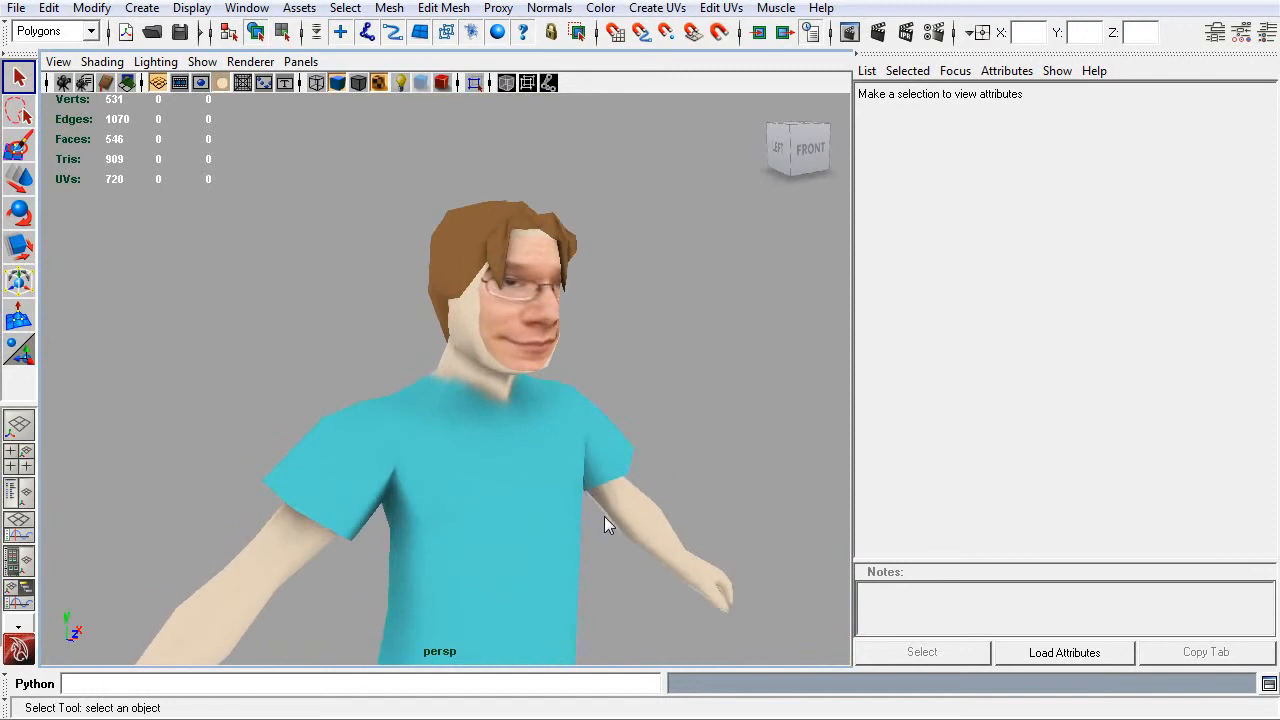
drag(676, 412, 565, 428)
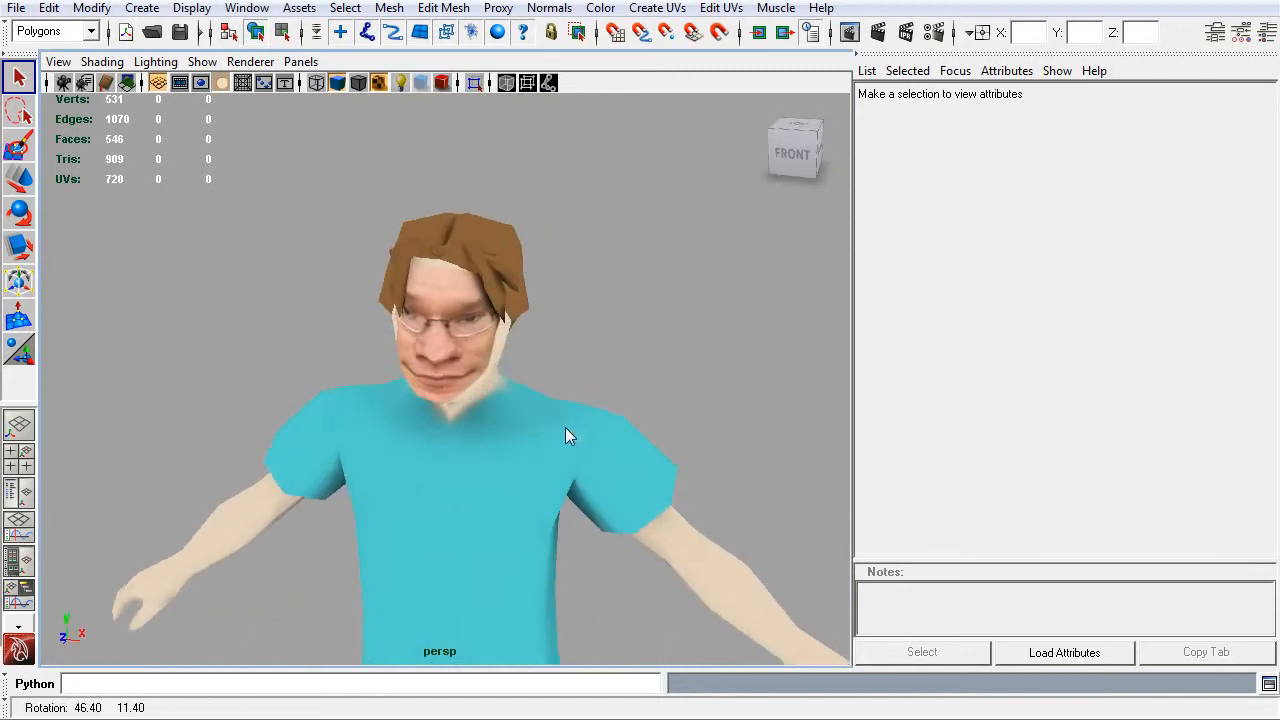
drag(390, 462, 594, 428)
drag(657, 390, 518, 426)
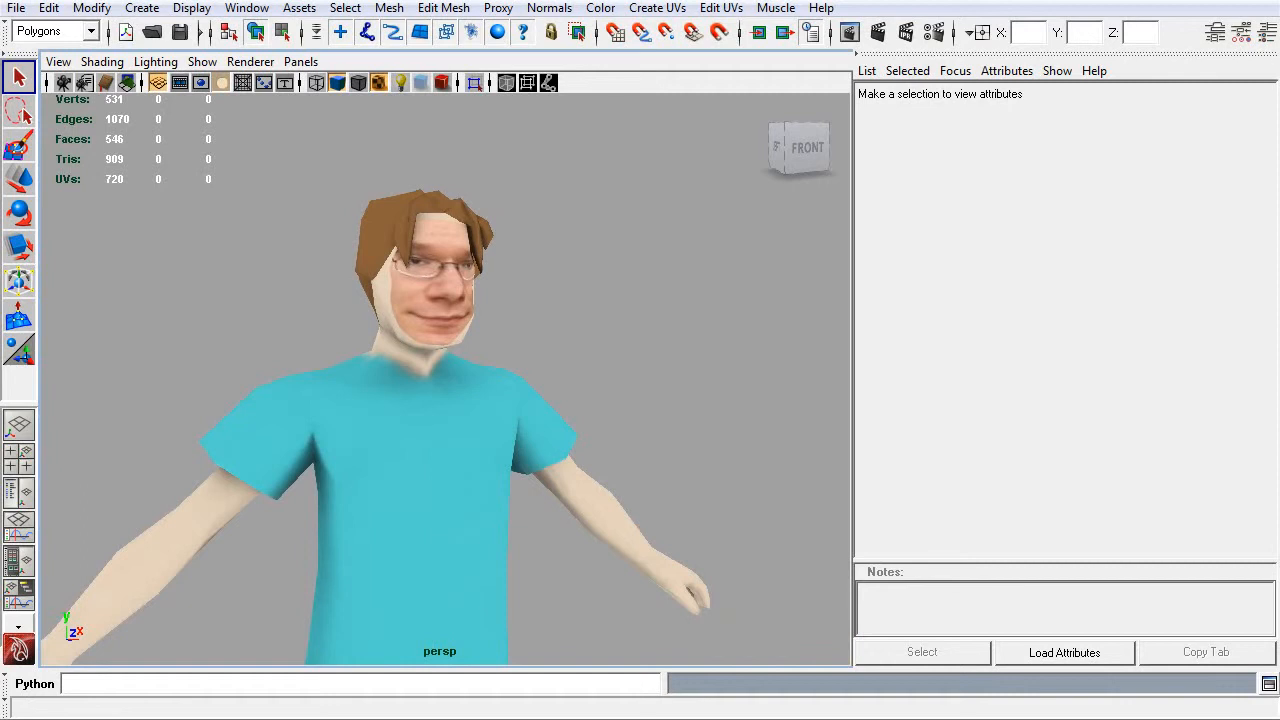
drag(483, 377, 330, 293)
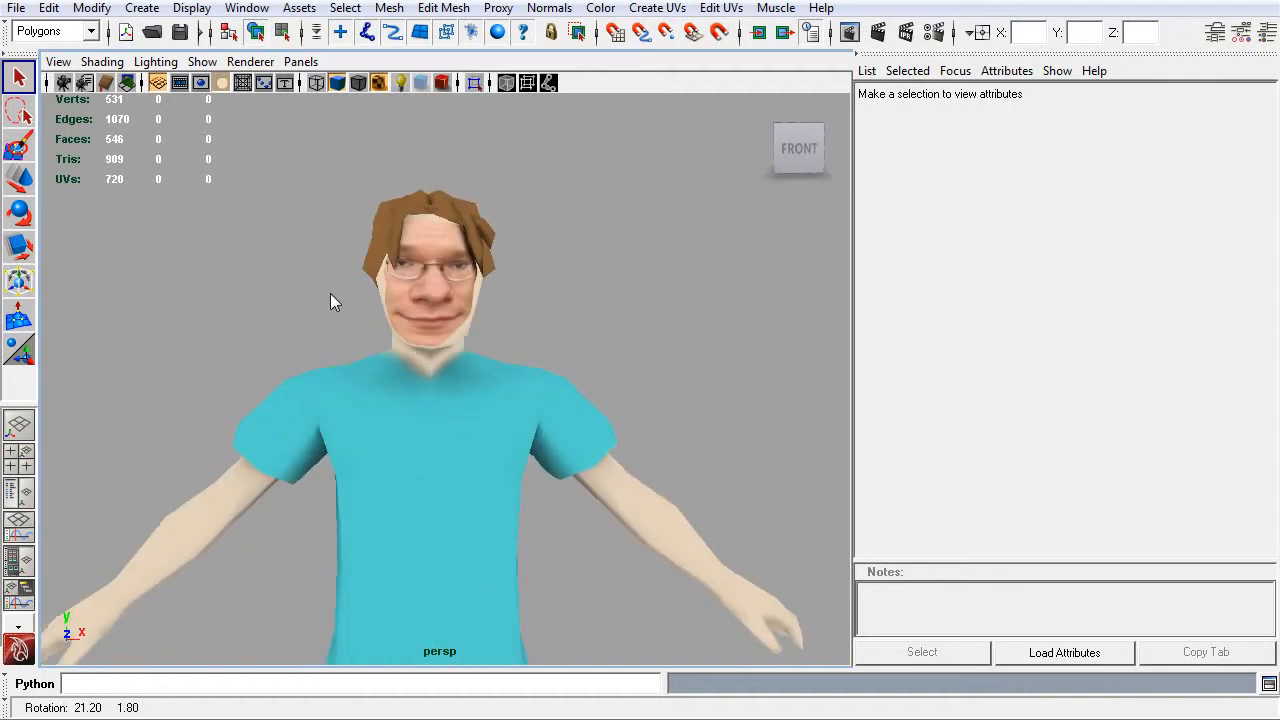
scroll(453, 403, down, 5)
scroll(454, 390, up, 4)
drag(454, 390, 389, 400)
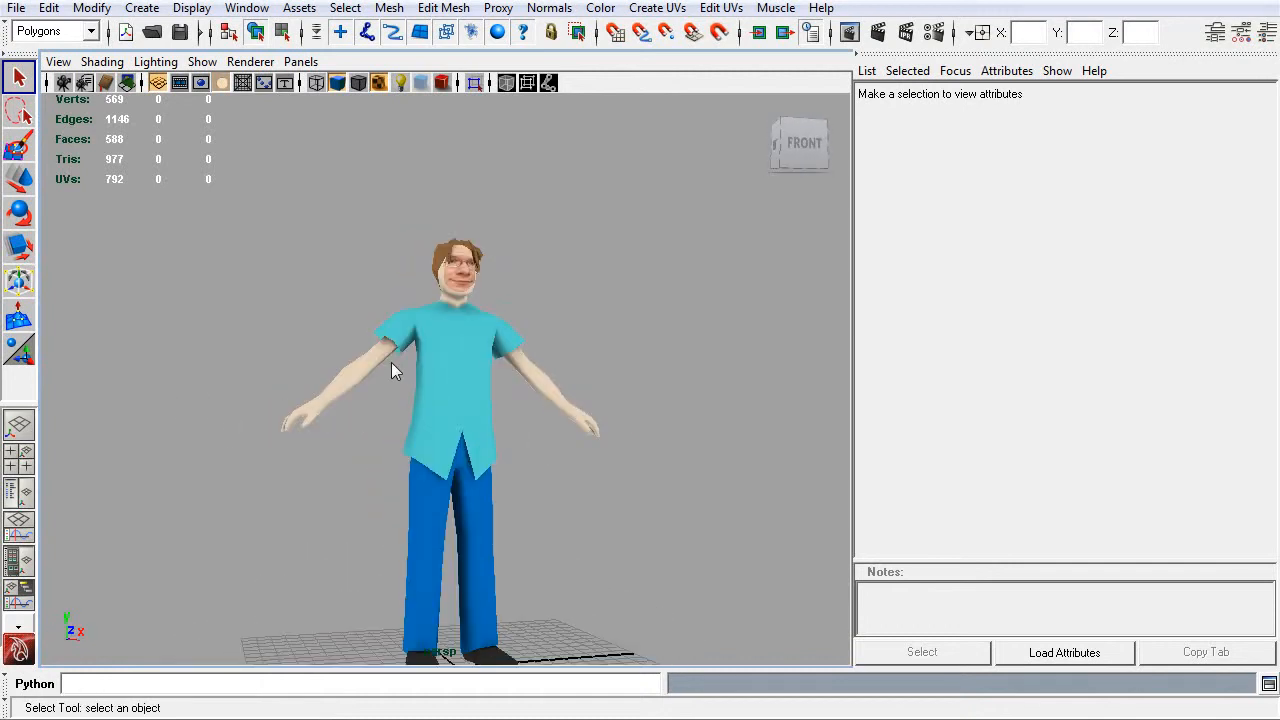
scroll(393, 361, up, 5)
scroll(424, 276, down, 6)
drag(456, 323, 509, 343)
scroll(450, 329, up, 5)
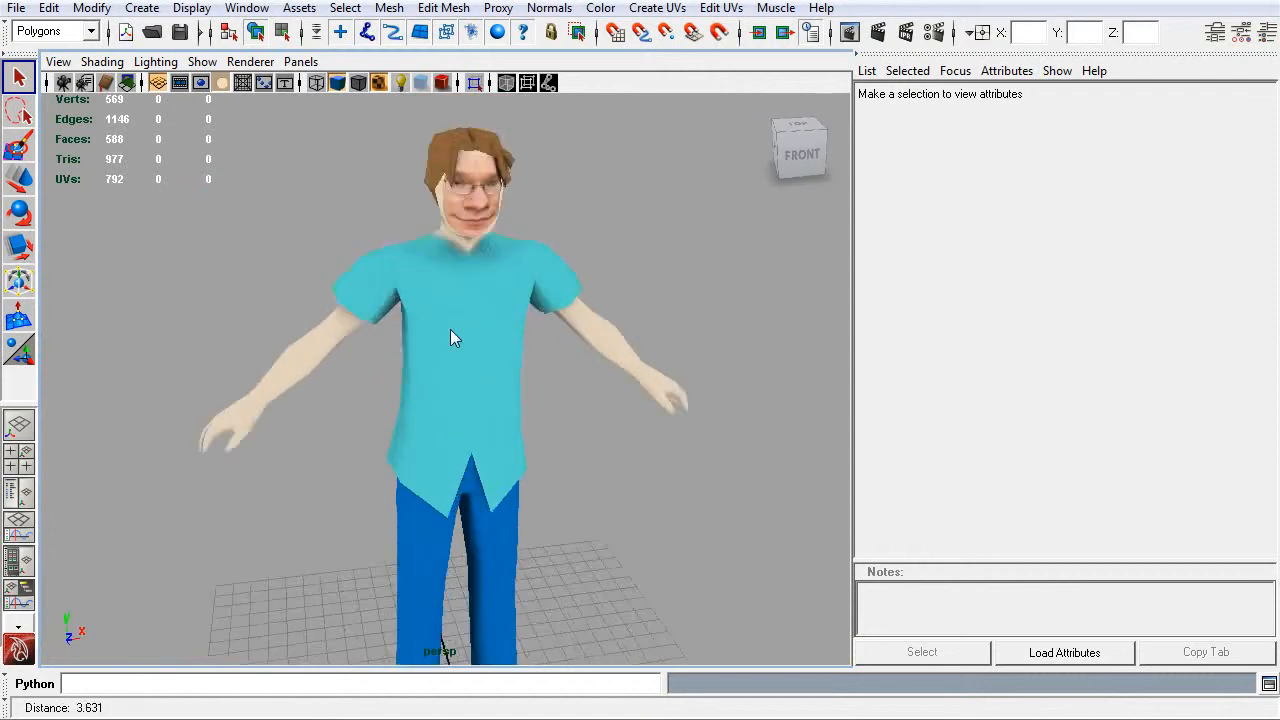
scroll(523, 506, down, 5)
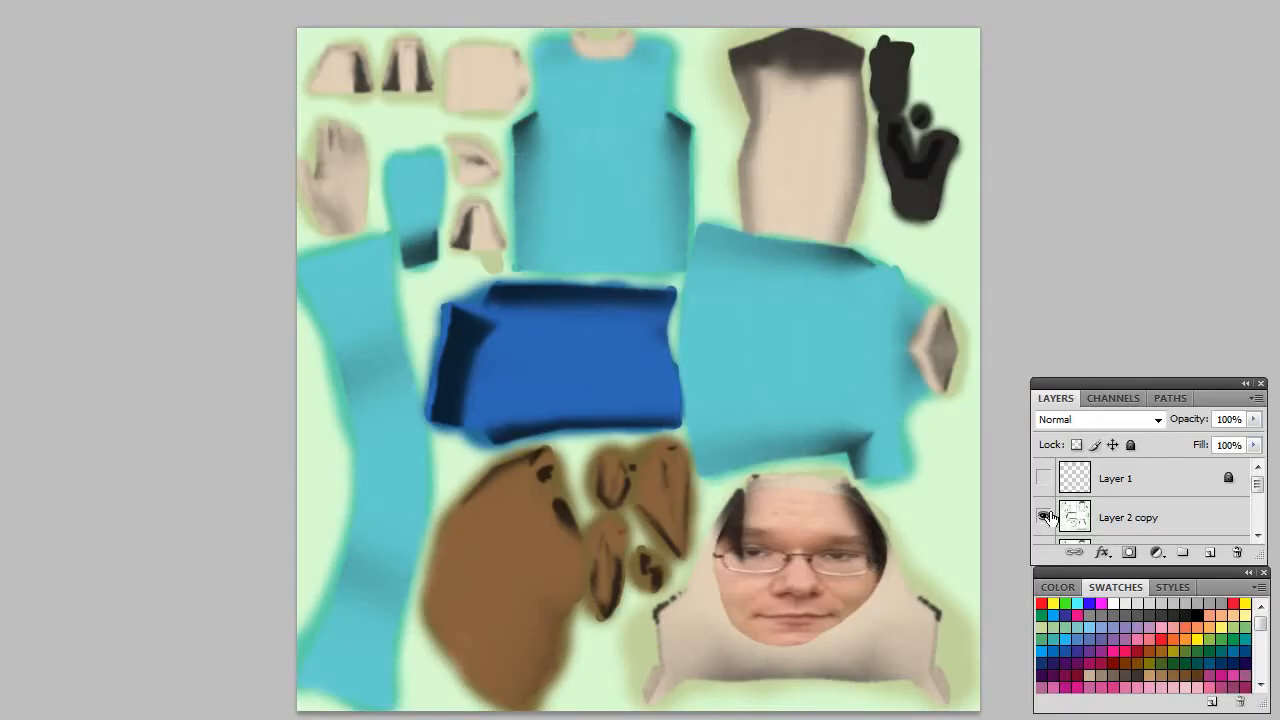
Step: Switch to Photoshop and add a new layer directly above Layer 3, which holds the photo face
click(1257, 536)
click(1257, 536)
scroll(1262, 509, down, 1)
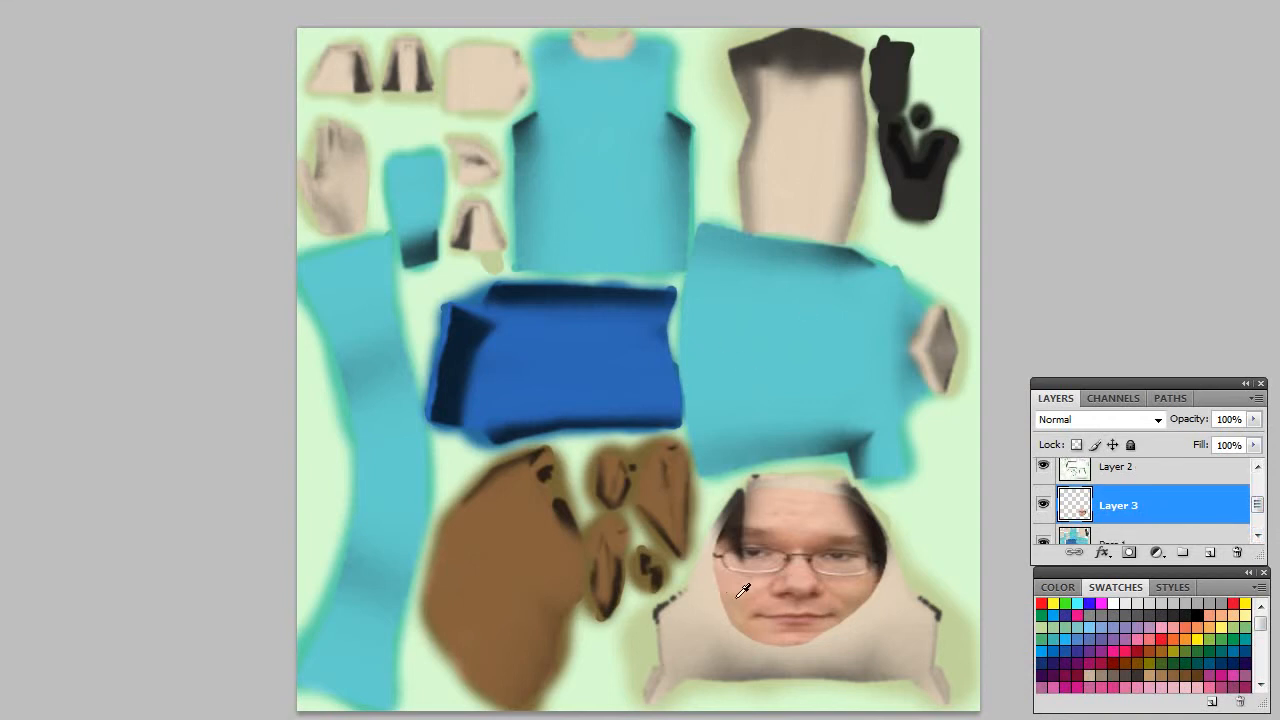
click(1207, 556)
Step: Paint skin tones sampled from the photo over the left cheek, left side of the head and area below the chin
mouse_move(720, 609)
mouse_down()
mouse_move(716, 545)
mouse_move(749, 491)
mouse_up()
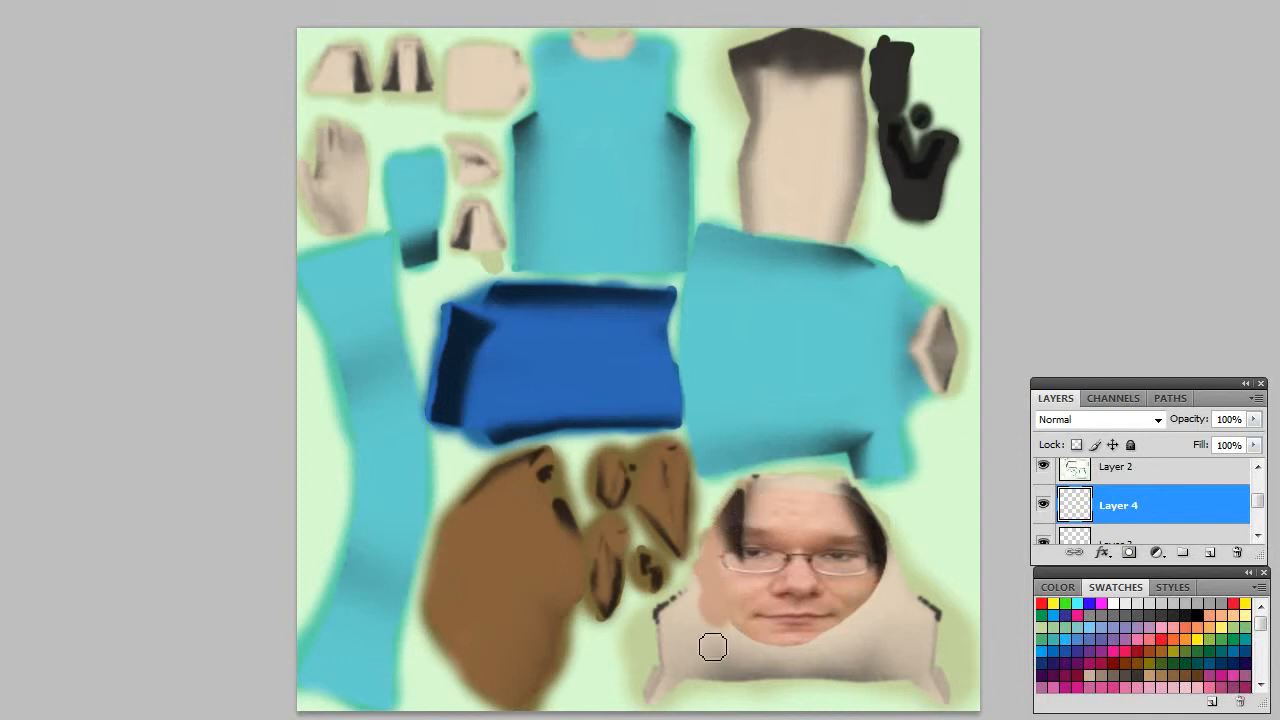
mouse_move(732, 629)
mouse_down()
mouse_move(720, 634)
mouse_move(743, 646)
mouse_move(700, 634)
mouse_move(700, 585)
mouse_move(660, 614)
mouse_move(672, 669)
mouse_move(646, 686)
mouse_move(714, 654)
mouse_move(758, 664)
mouse_up()
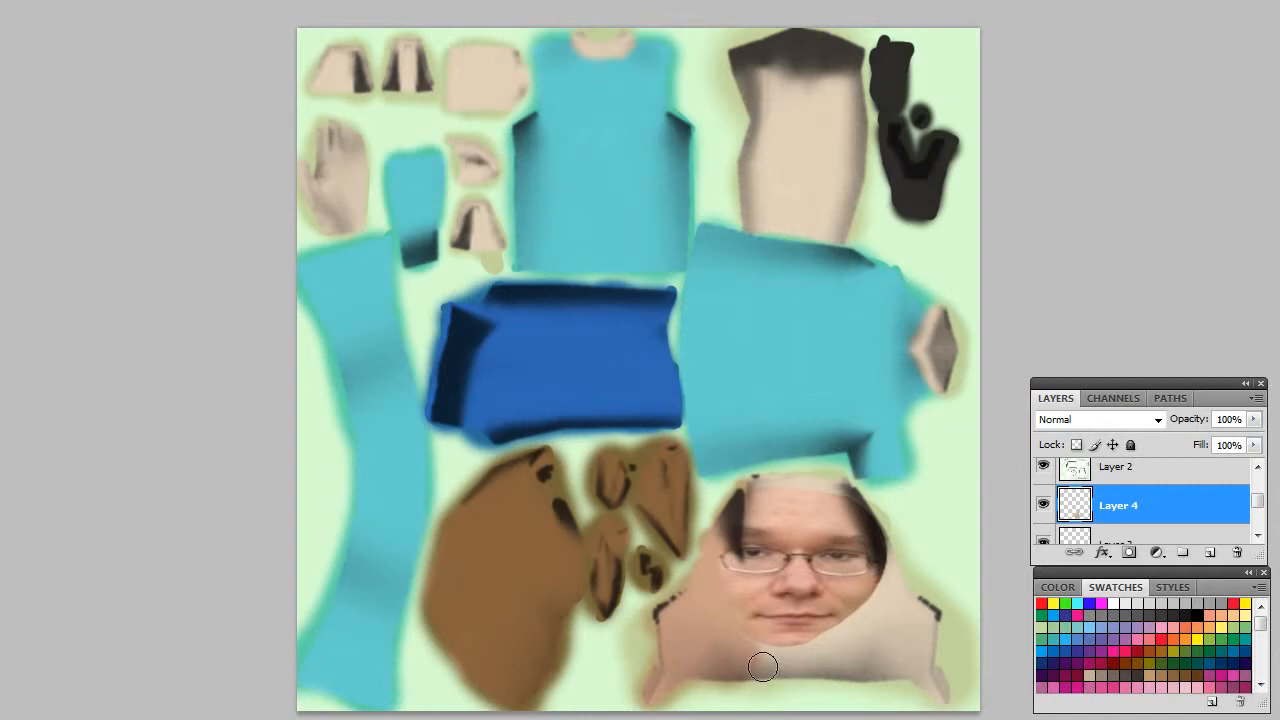
mouse_move(742, 683)
mouse_down()
mouse_move(738, 644)
mouse_move(750, 663)
mouse_move(728, 652)
mouse_move(771, 688)
mouse_up()
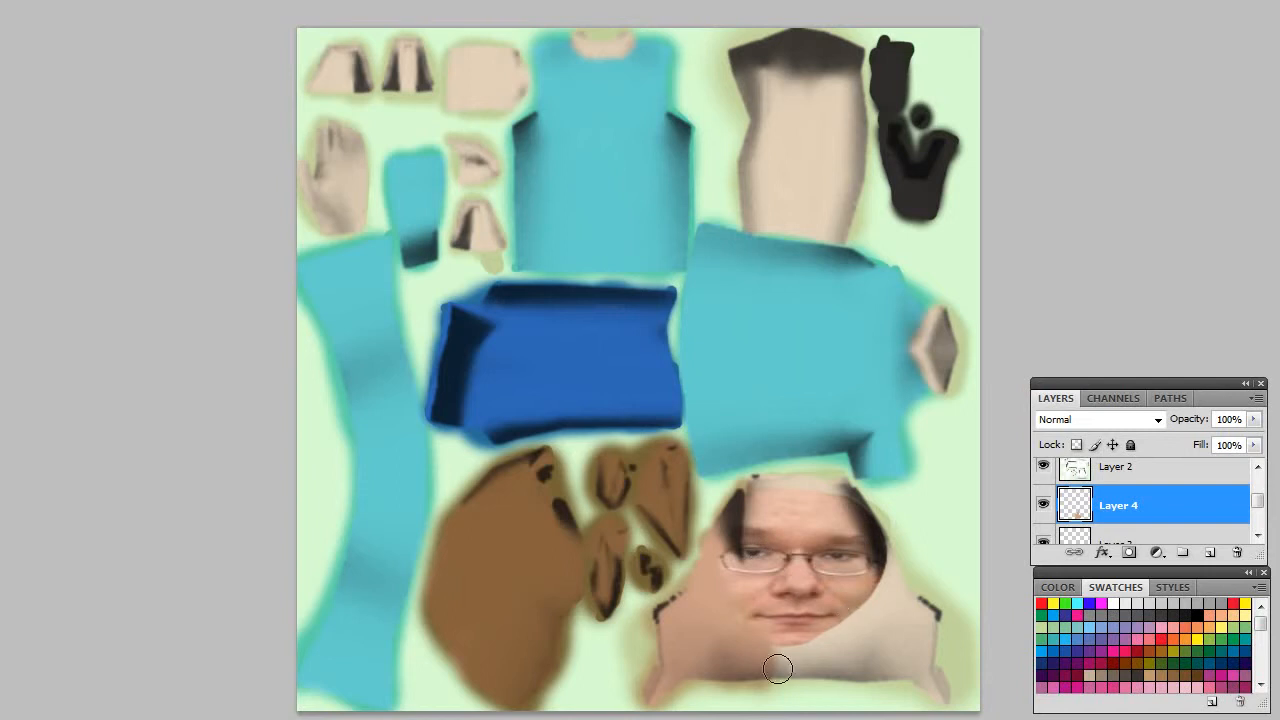
mouse_move(777, 654)
mouse_down()
mouse_move(797, 654)
mouse_move(779, 668)
mouse_move(814, 669)
mouse_up()
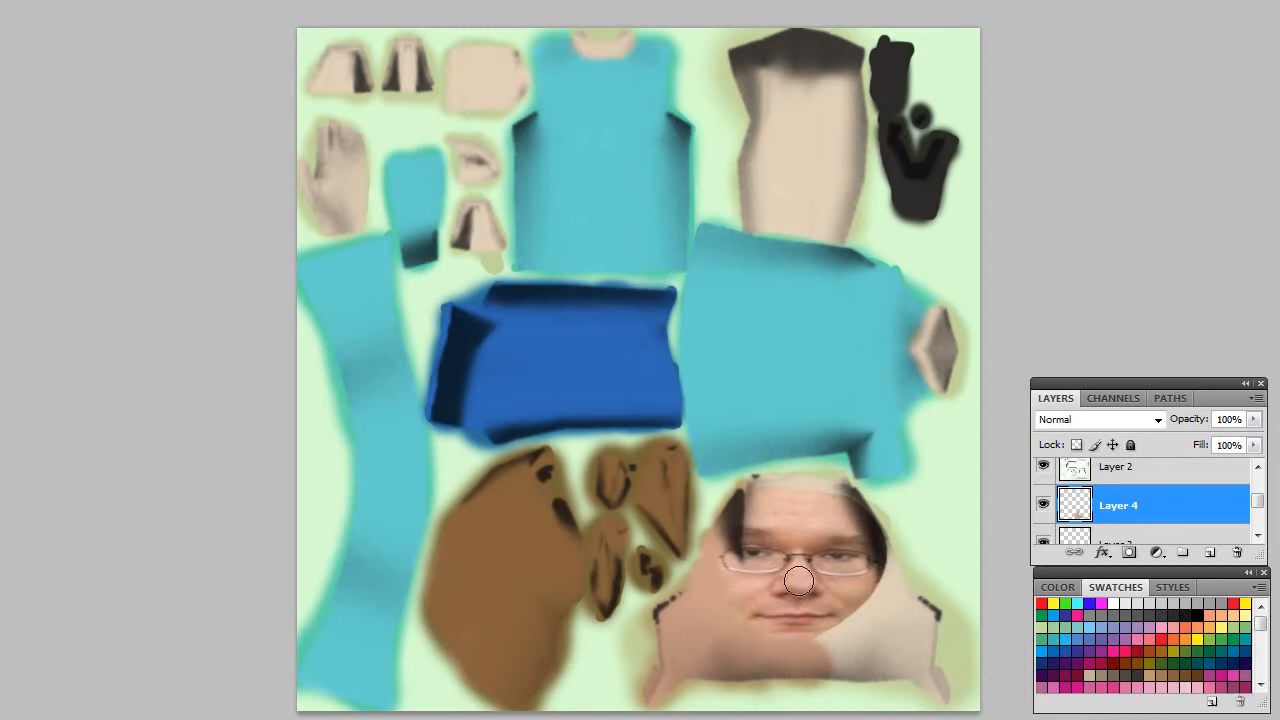
Step: Paint sampled skin tones over the mouth and chin, the right cheek and the outer side flaps of the head
mouse_move(803, 597)
mouse_down()
mouse_move(778, 581)
mouse_move(784, 612)
mouse_up()
drag(860, 635, 868, 611)
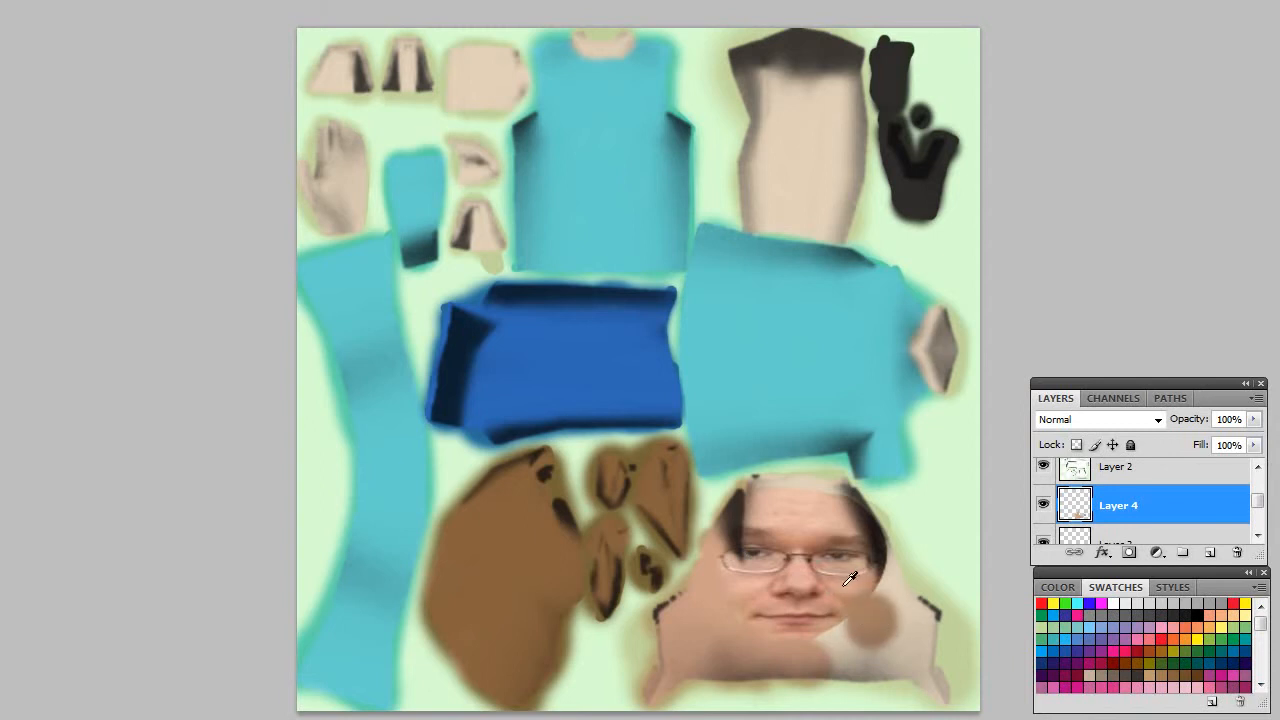
mouse_move(875, 627)
mouse_down()
mouse_move(866, 609)
mouse_move(857, 646)
mouse_move(829, 643)
mouse_move(857, 633)
mouse_move(834, 671)
mouse_move(869, 663)
mouse_move(780, 625)
mouse_move(842, 630)
mouse_up()
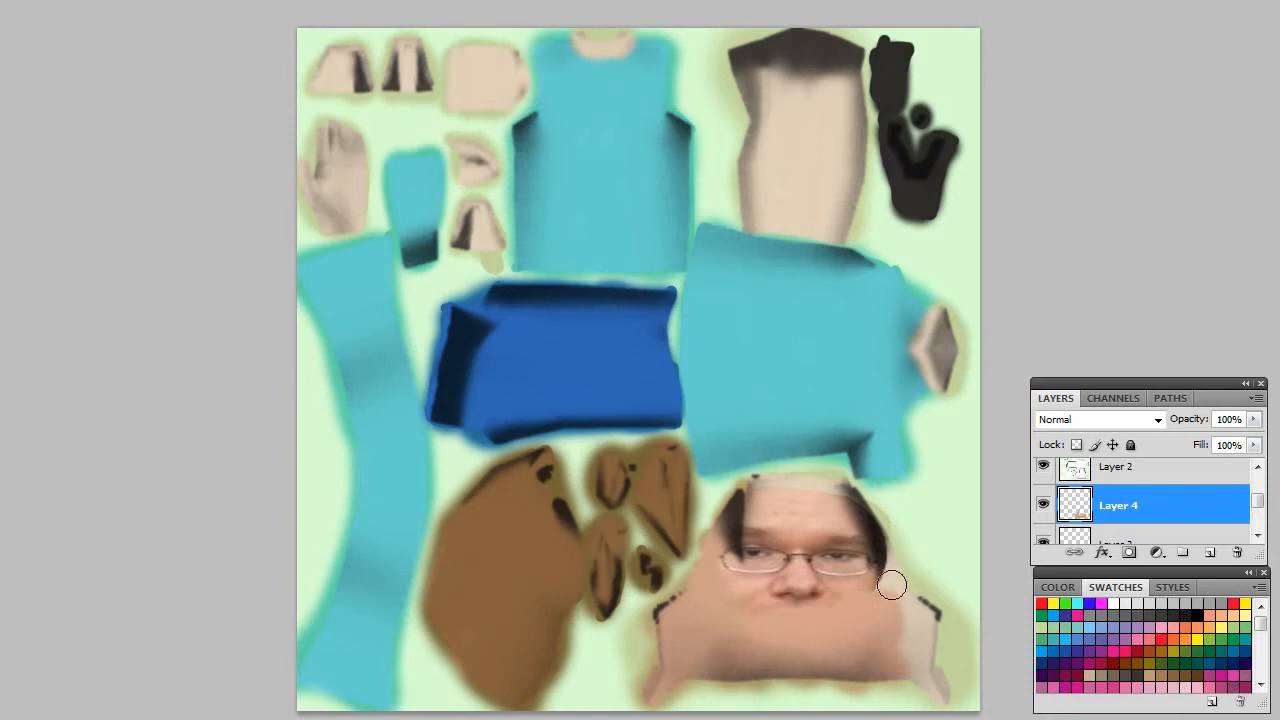
mouse_move(897, 586)
mouse_down()
mouse_move(936, 647)
mouse_move(920, 622)
mouse_move(899, 638)
mouse_move(937, 696)
mouse_move(920, 686)
mouse_move(922, 626)
mouse_up()
mouse_move(649, 675)
mouse_down()
mouse_move(649, 606)
mouse_move(649, 689)
mouse_move(683, 689)
mouse_up()
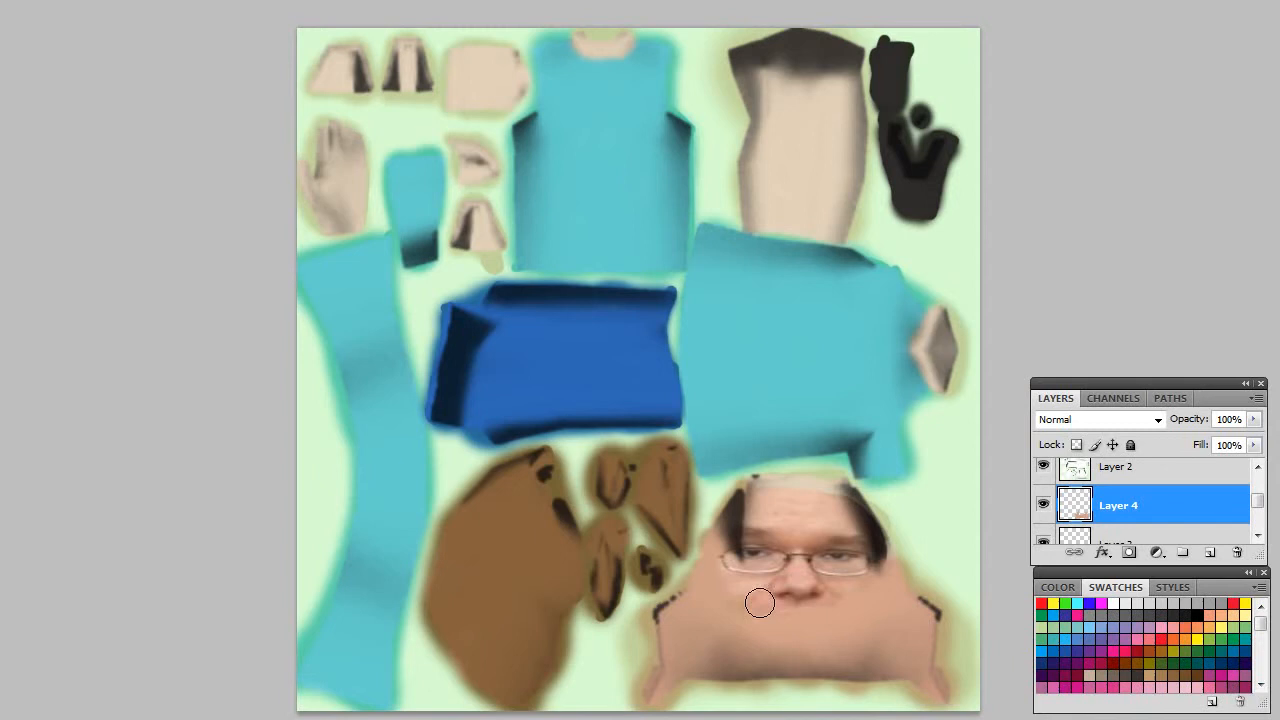
Step: Paint out the nose, eyes, eyebrows, glasses and forehead with sampled skin tones, using lighter patches around the eyes
mouse_move(767, 602)
mouse_down()
mouse_move(821, 612)
mouse_move(829, 598)
mouse_move(775, 590)
mouse_move(802, 593)
mouse_move(792, 598)
mouse_move(791, 564)
mouse_move(804, 570)
mouse_move(778, 564)
mouse_move(794, 570)
mouse_move(806, 549)
mouse_move(784, 538)
mouse_move(805, 602)
mouse_move(800, 549)
mouse_move(816, 540)
mouse_move(800, 593)
mouse_up()
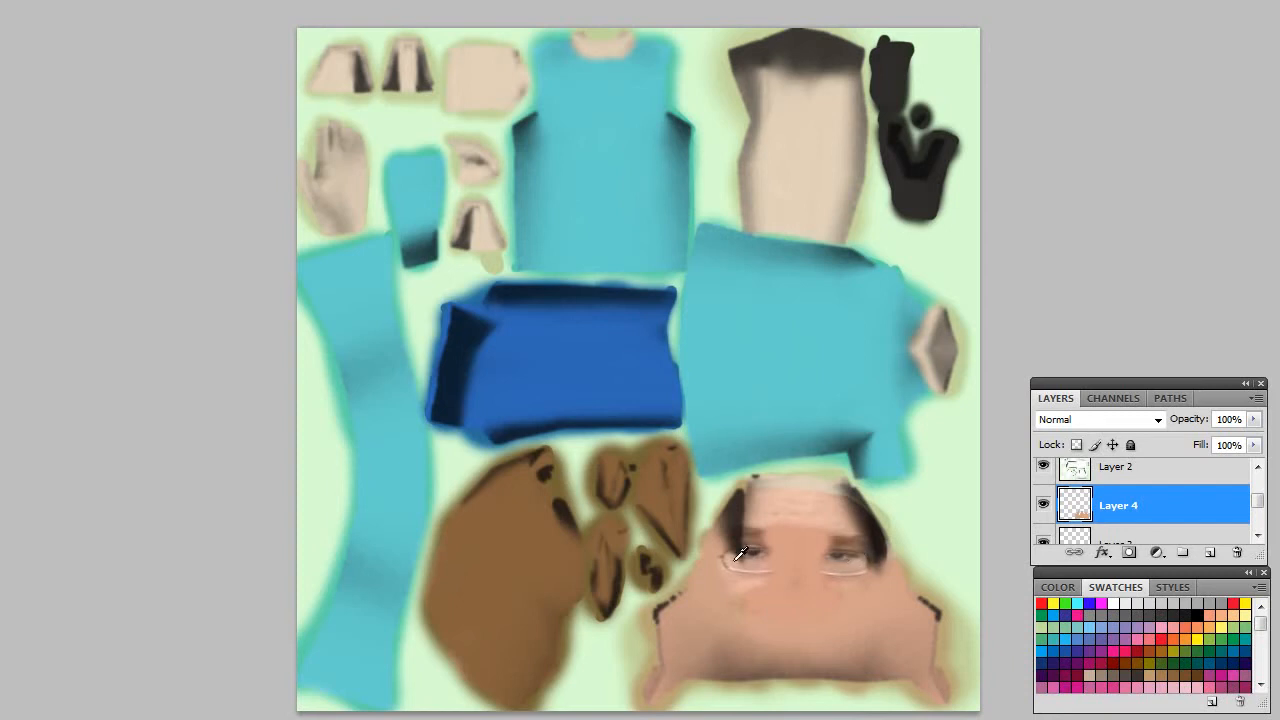
mouse_move(765, 555)
mouse_down()
mouse_move(729, 567)
mouse_move(755, 555)
mouse_move(751, 544)
mouse_move(850, 554)
mouse_move(855, 577)
mouse_move(829, 566)
mouse_move(841, 538)
mouse_up()
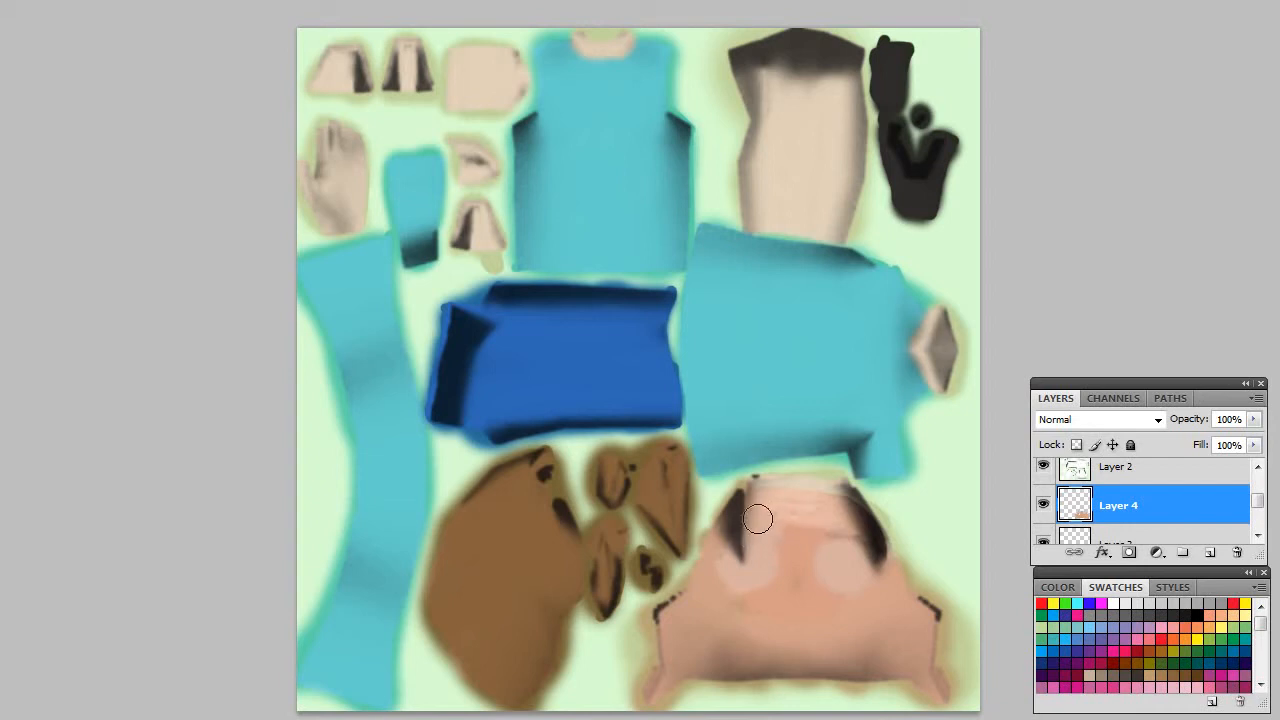
mouse_move(785, 509)
mouse_down()
mouse_move(826, 497)
mouse_move(846, 529)
mouse_move(750, 498)
mouse_up()
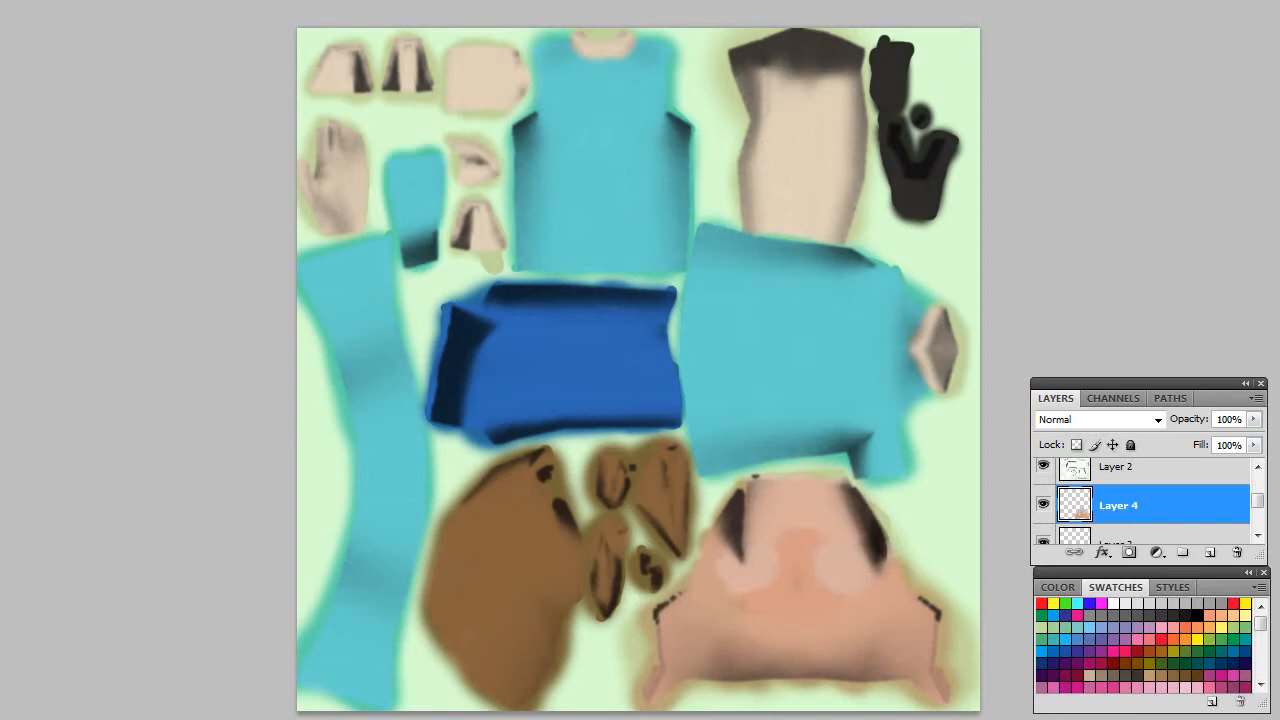
key(alt+f)
key(Escape)
key(alt+i)
key(Escape)
click(1258, 536)
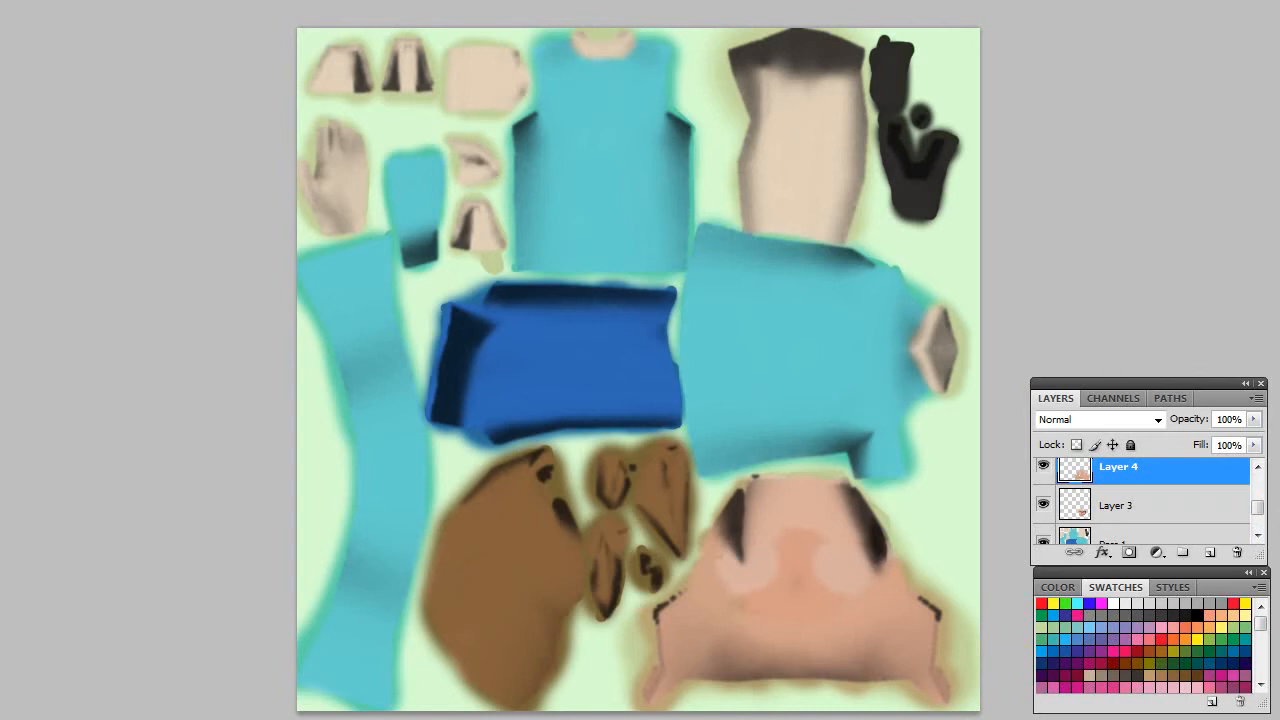
Step: Save a Targa copy of the painted texture over LowPolyMe-d2.tga at 24 bits/pixel
key(alt+f)
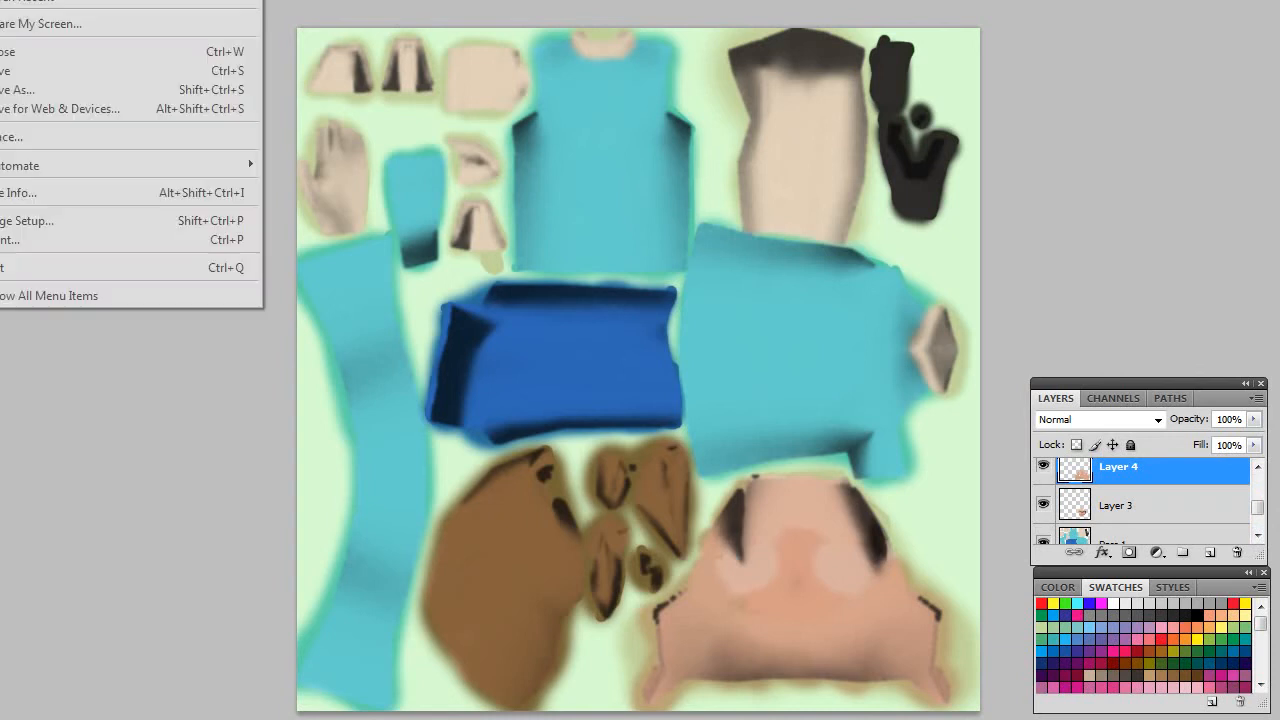
click(44, 90)
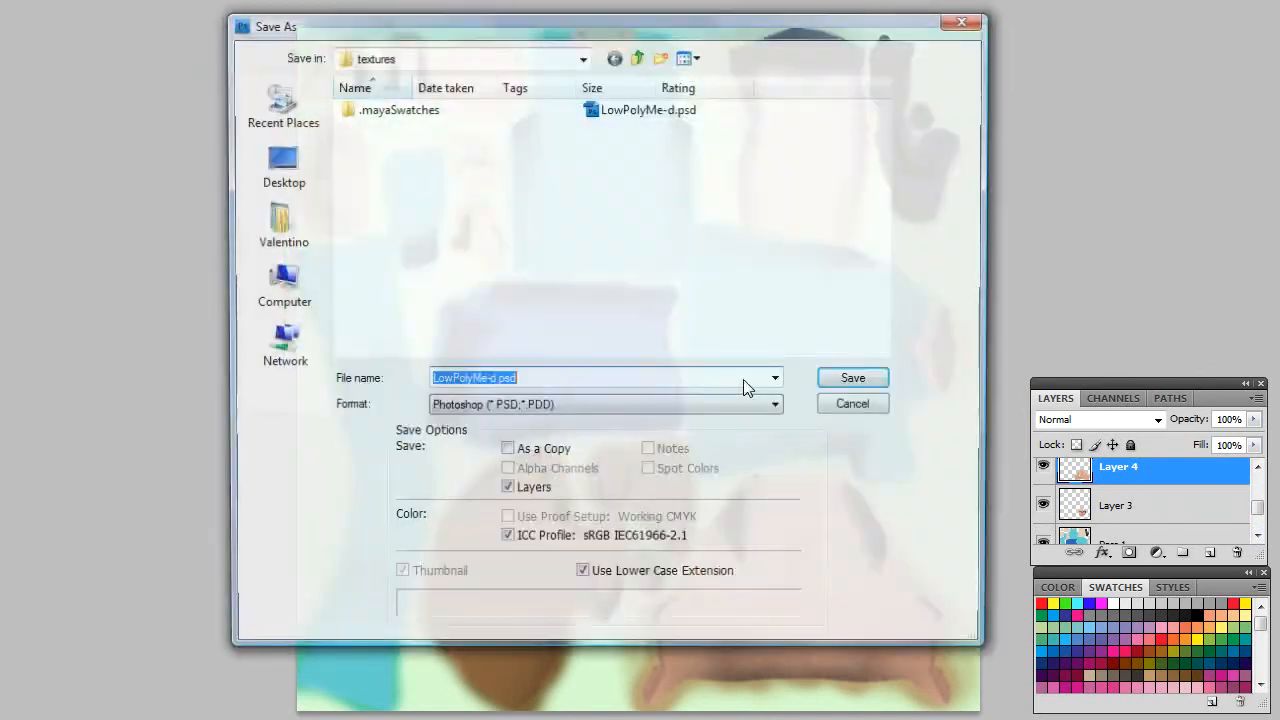
click(685, 405)
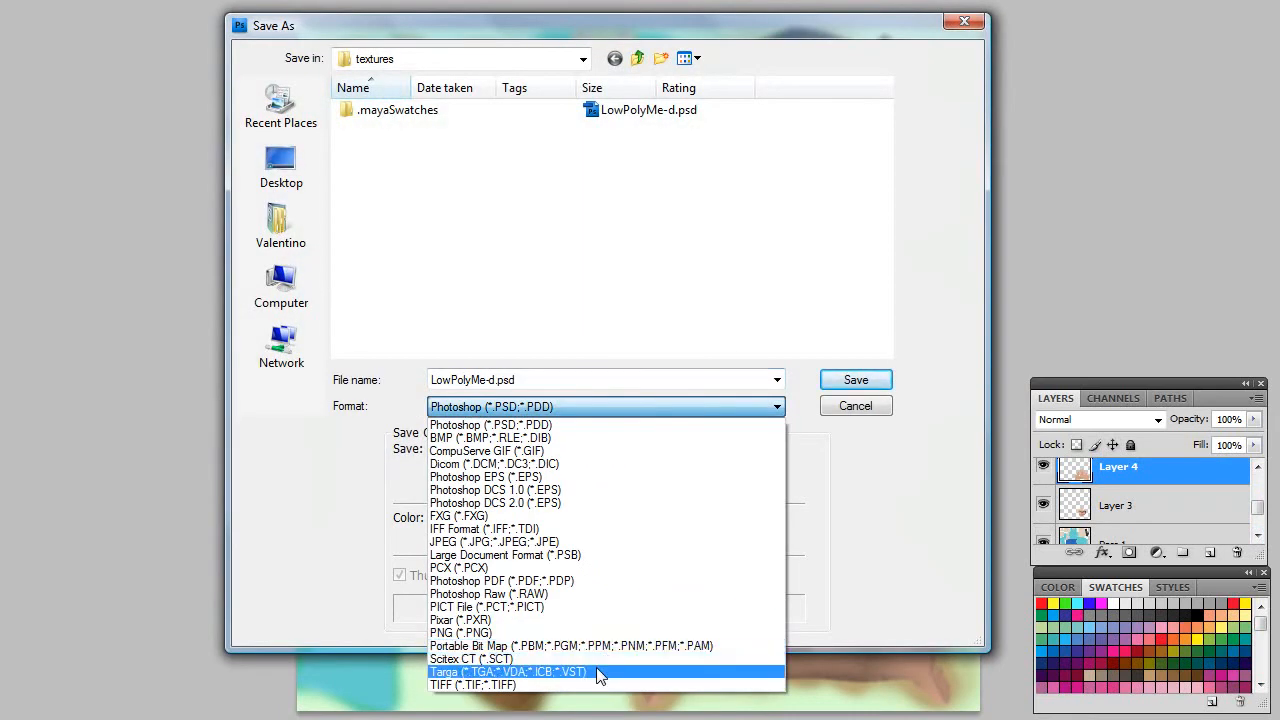
click(552, 672)
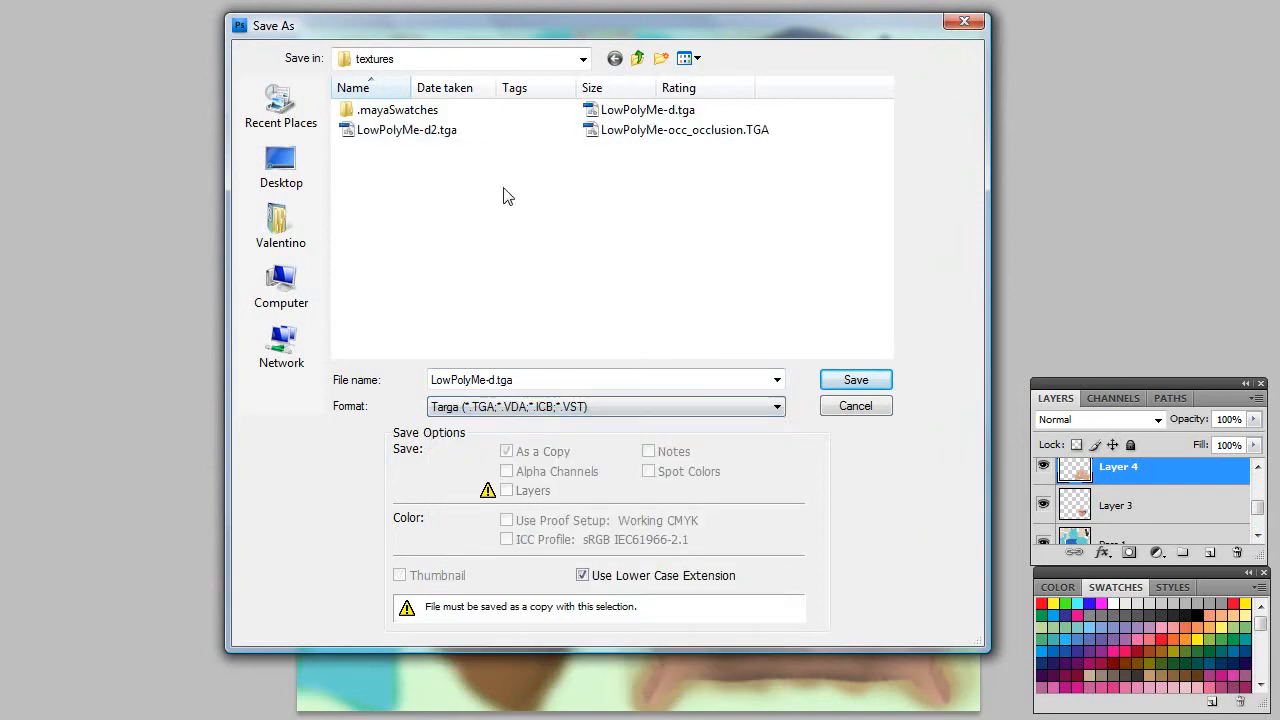
click(410, 137)
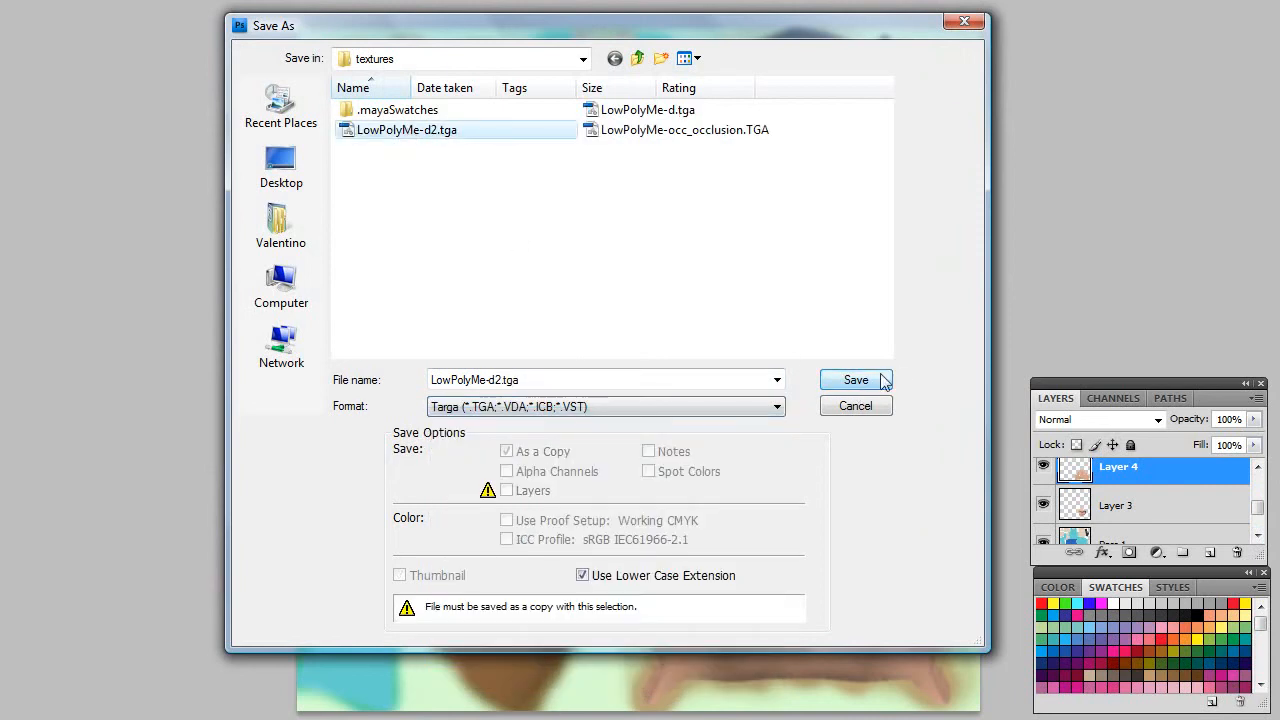
click(884, 376)
click(620, 248)
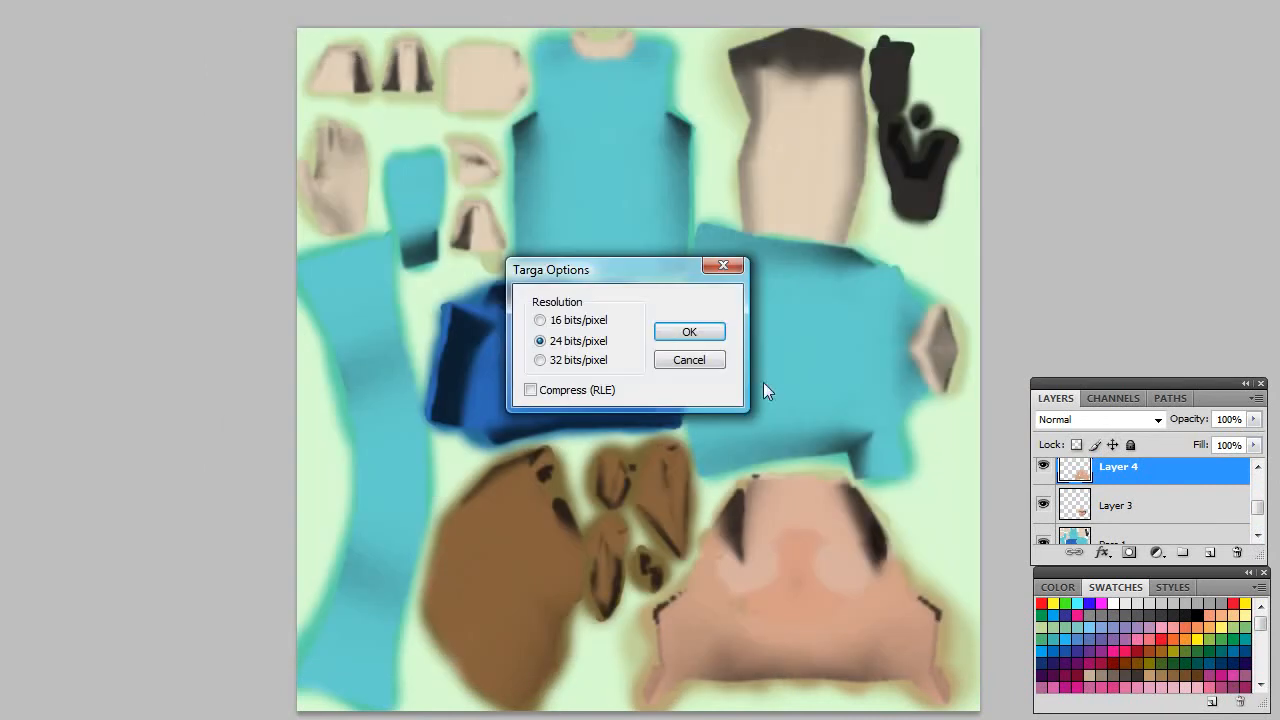
click(695, 333)
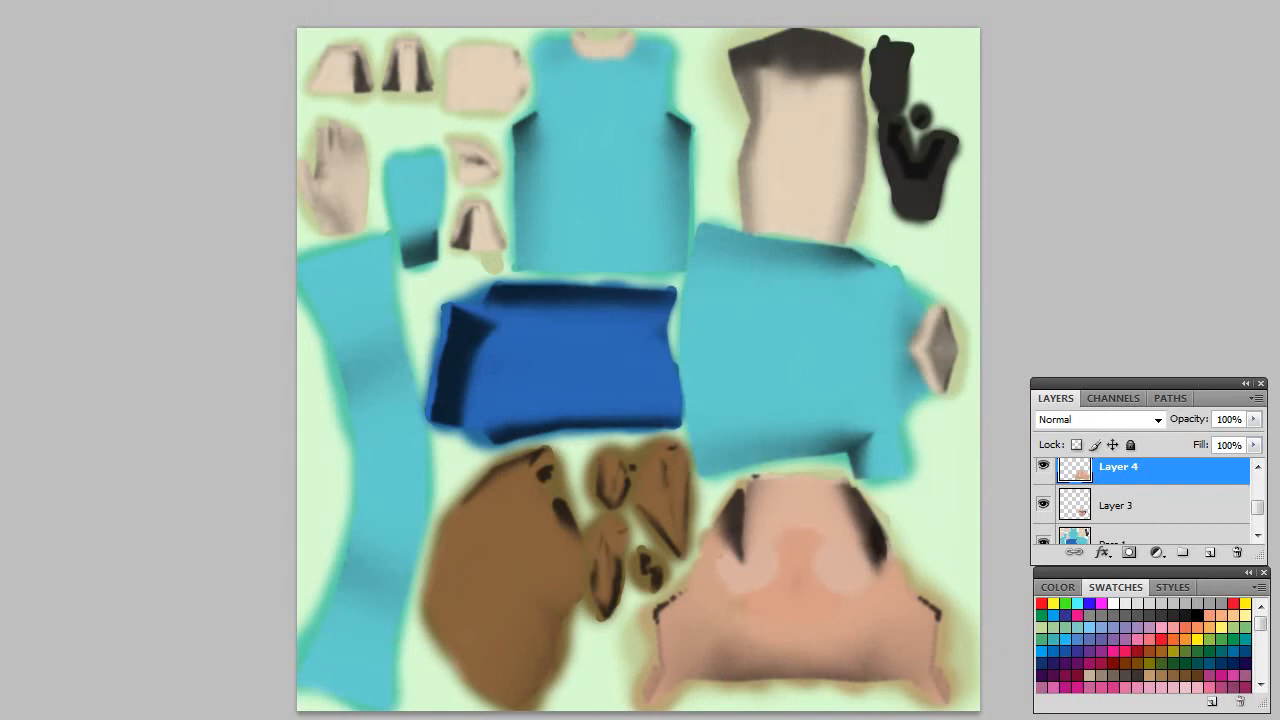
Step: Switch to Maya, select the character's body and reload LowPolyMe-d2.tga in the MeTexture colour file node, then deselect the body
key(alt+Tab)
click(441, 218)
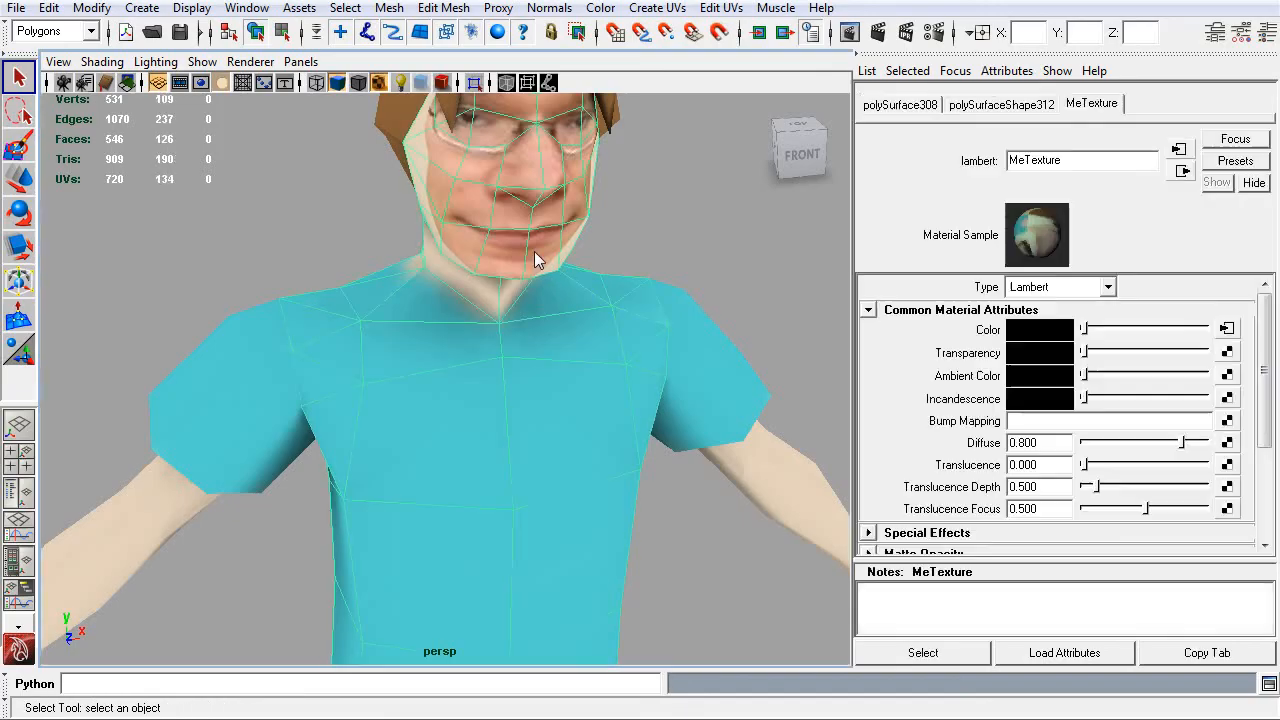
key(f)
drag(577, 414, 624, 412)
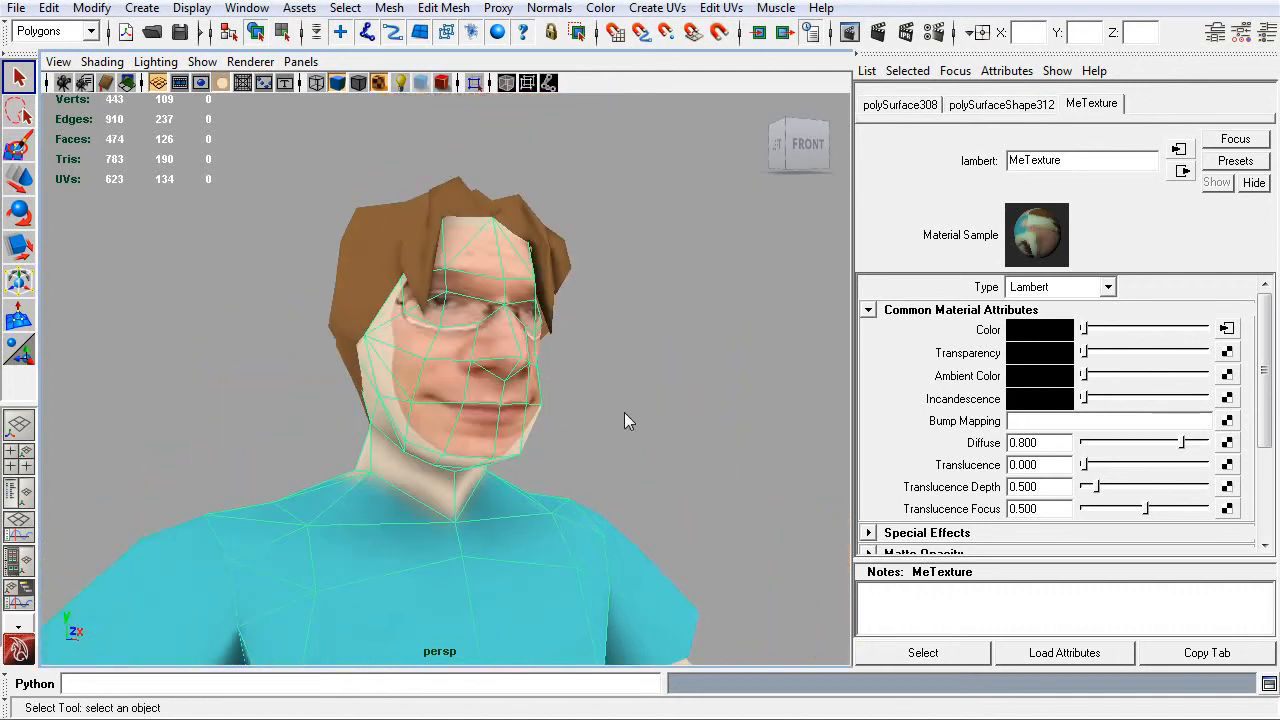
click(1227, 328)
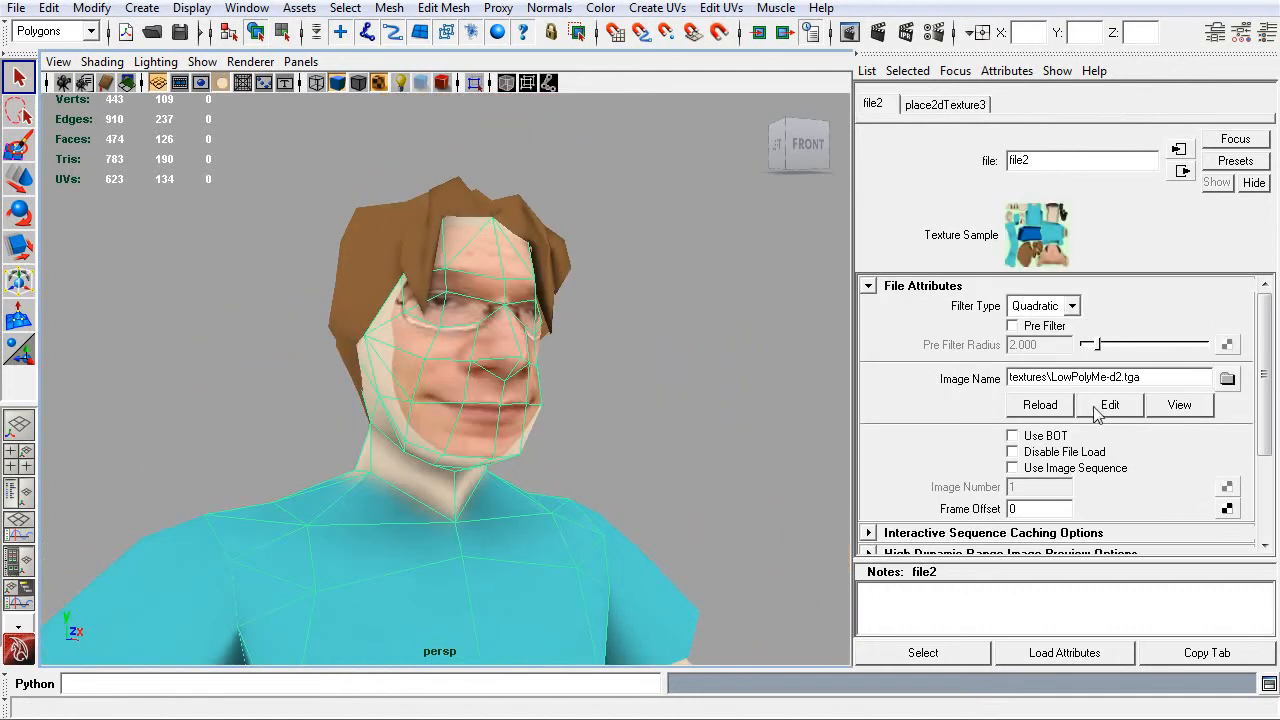
click(1030, 405)
click(708, 455)
Step: Examine the painted skin base on the character's head from the front and the side
scroll(708, 455, down, 3)
drag(745, 450, 677, 463)
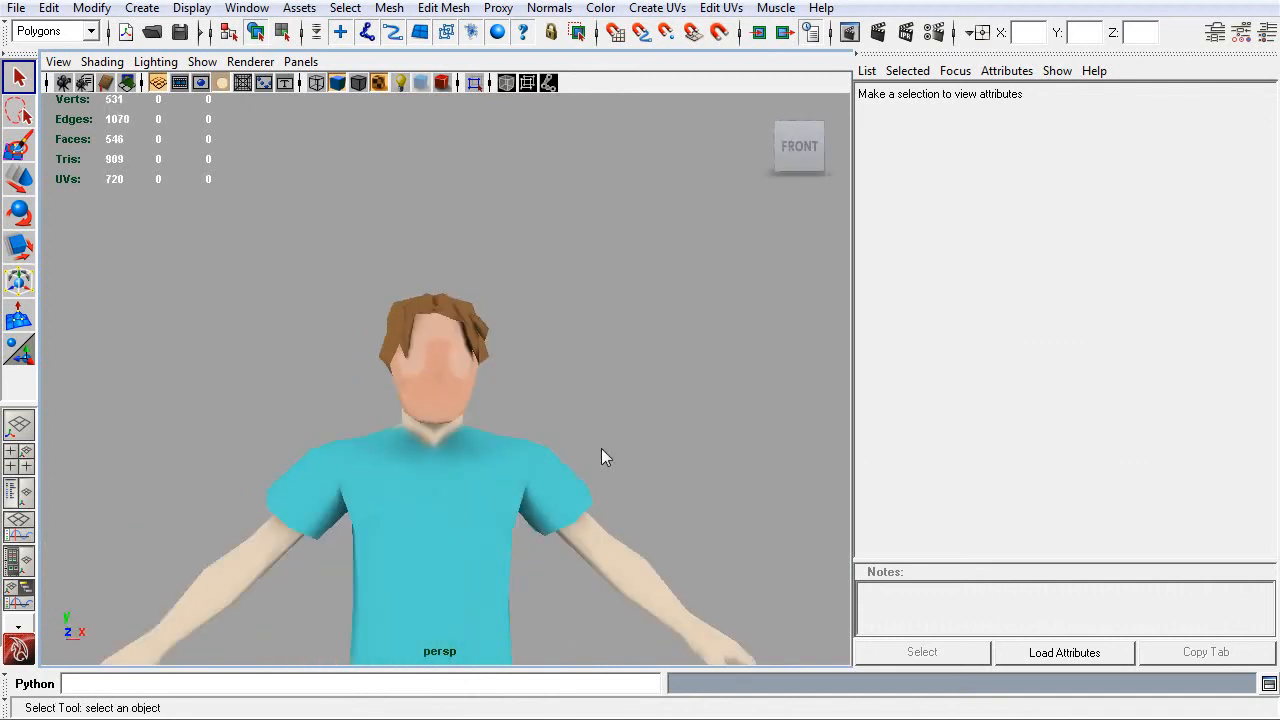
scroll(620, 455, up, 3)
drag(611, 389, 579, 376)
scroll(457, 478, up, 3)
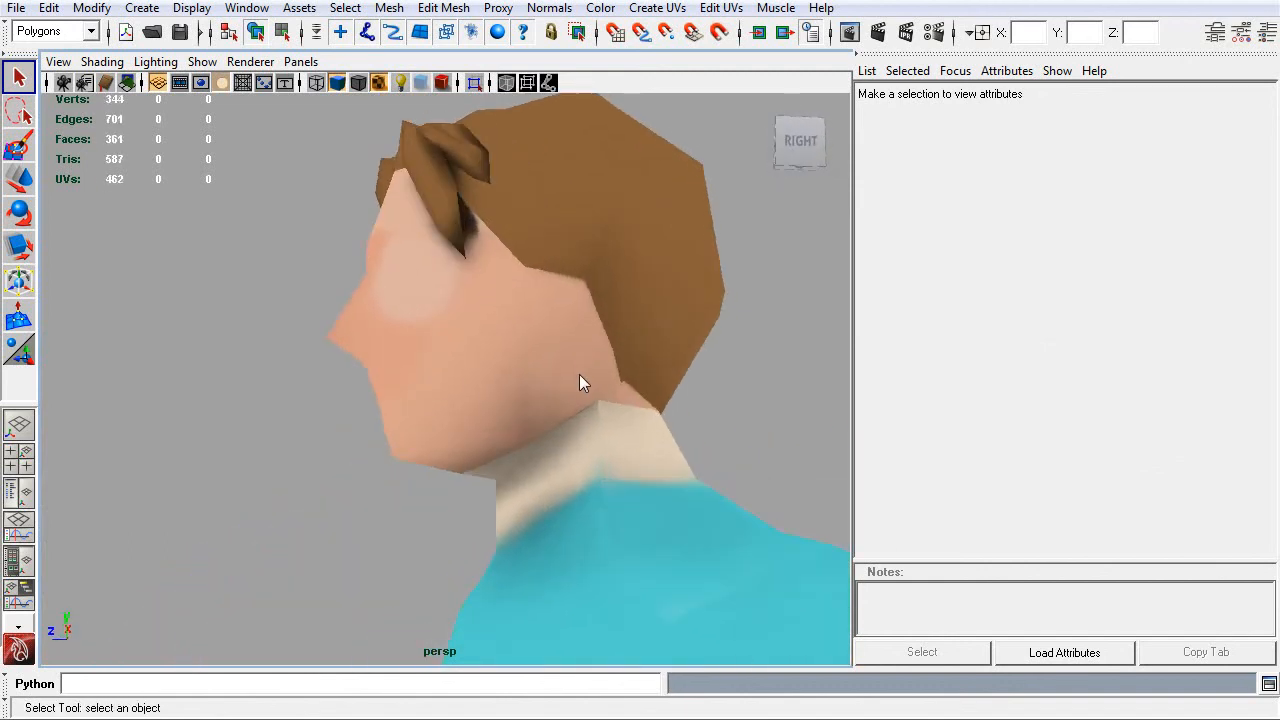
drag(368, 446, 451, 431)
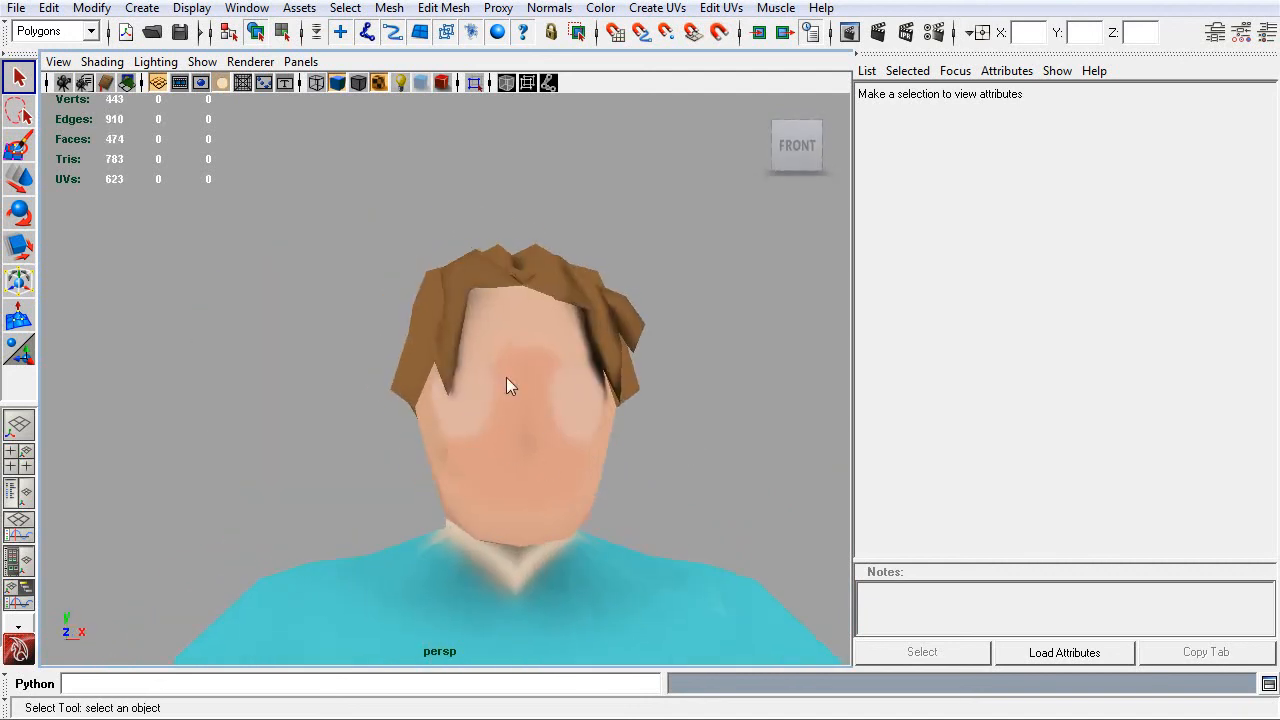
drag(547, 409, 605, 390)
drag(704, 437, 670, 437)
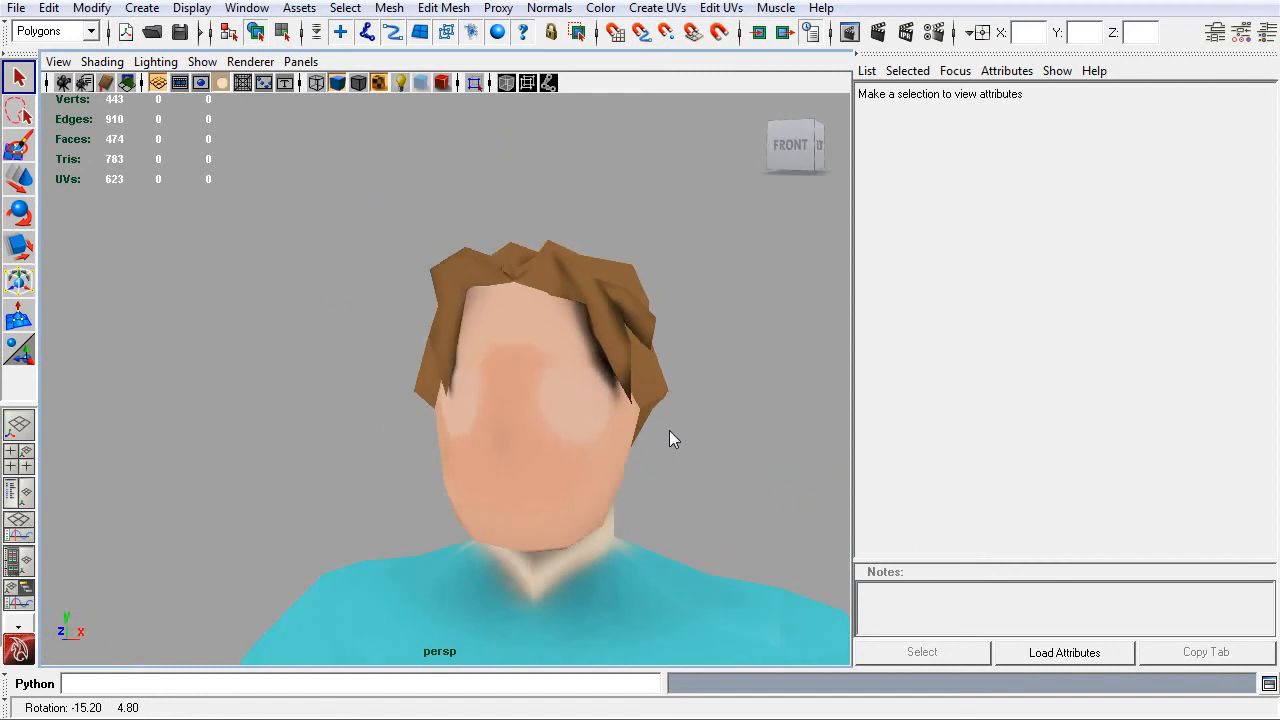
drag(534, 420, 537, 325)
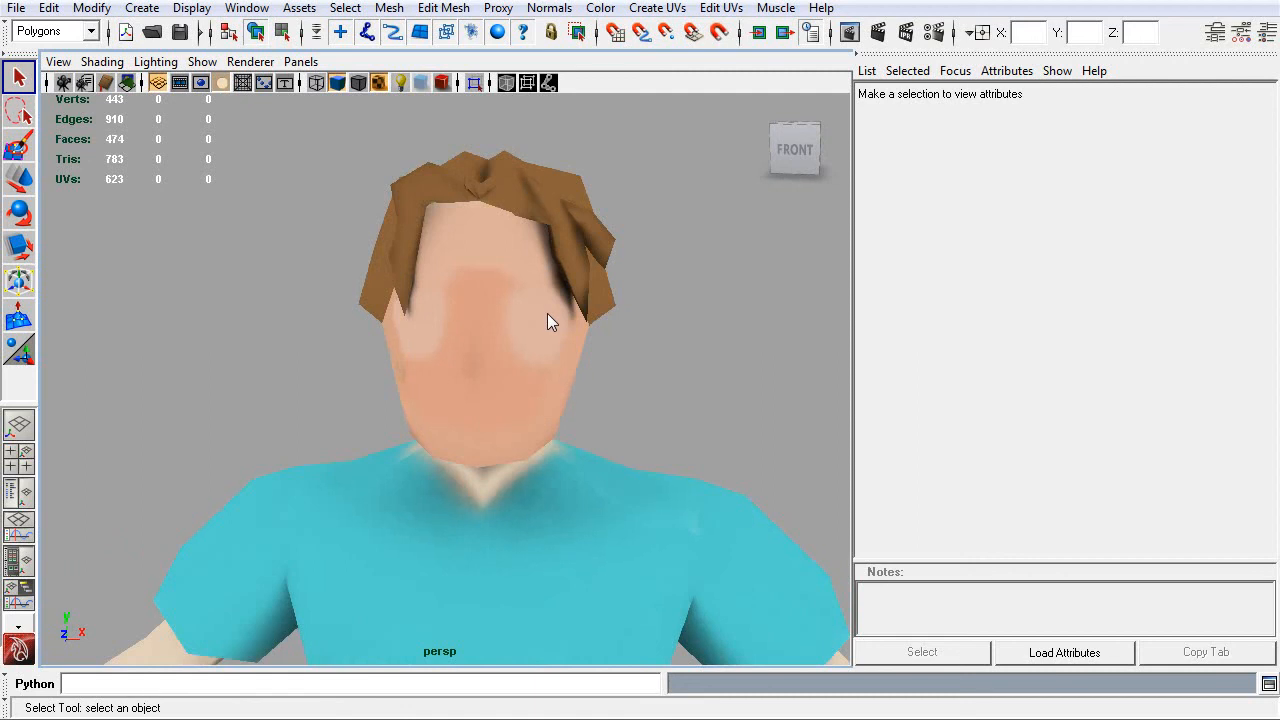